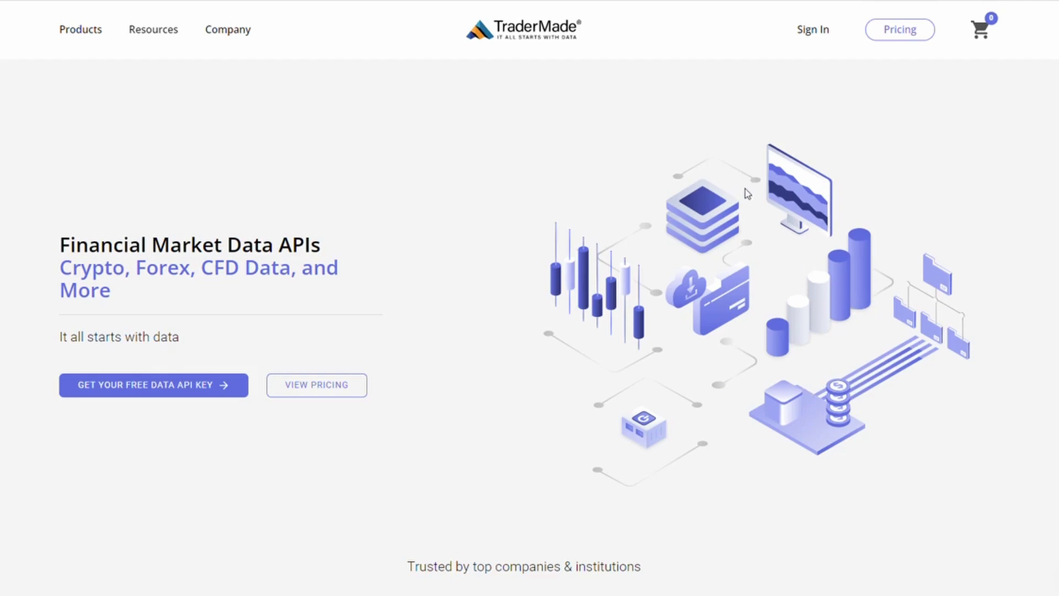
# Sign in with the saved browser login and select the REST API key on My Dashboard.
pyautogui.click(809, 33)
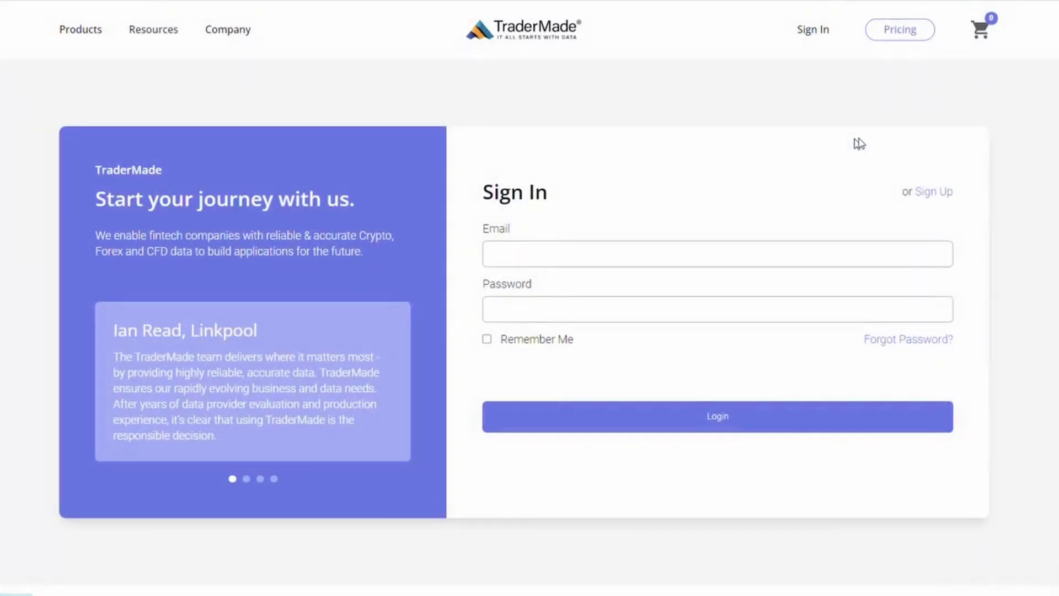
pyautogui.click(607, 254)
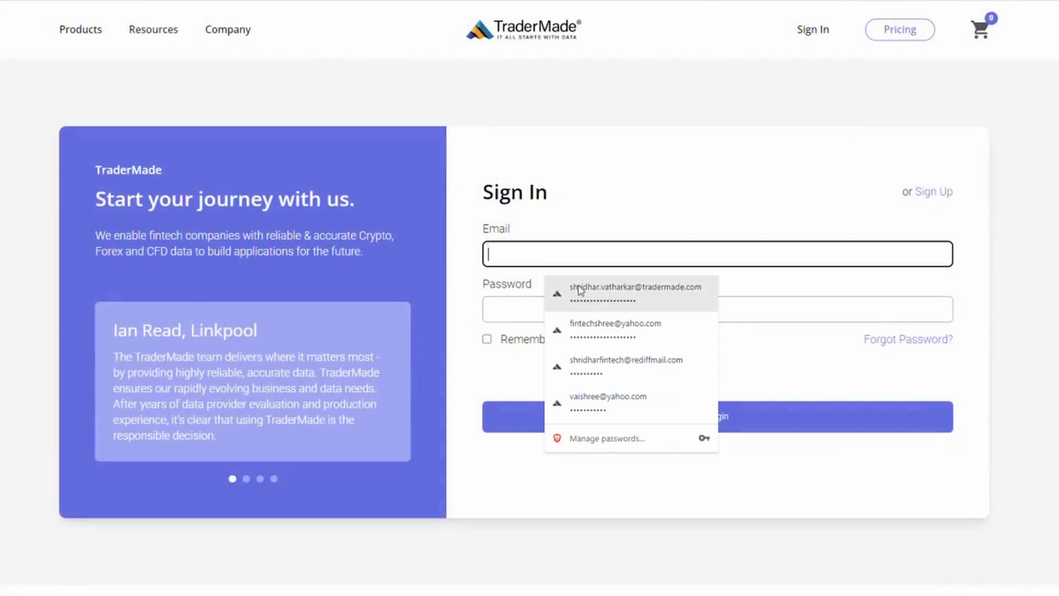
pyautogui.click(609, 305)
pyautogui.click(717, 415)
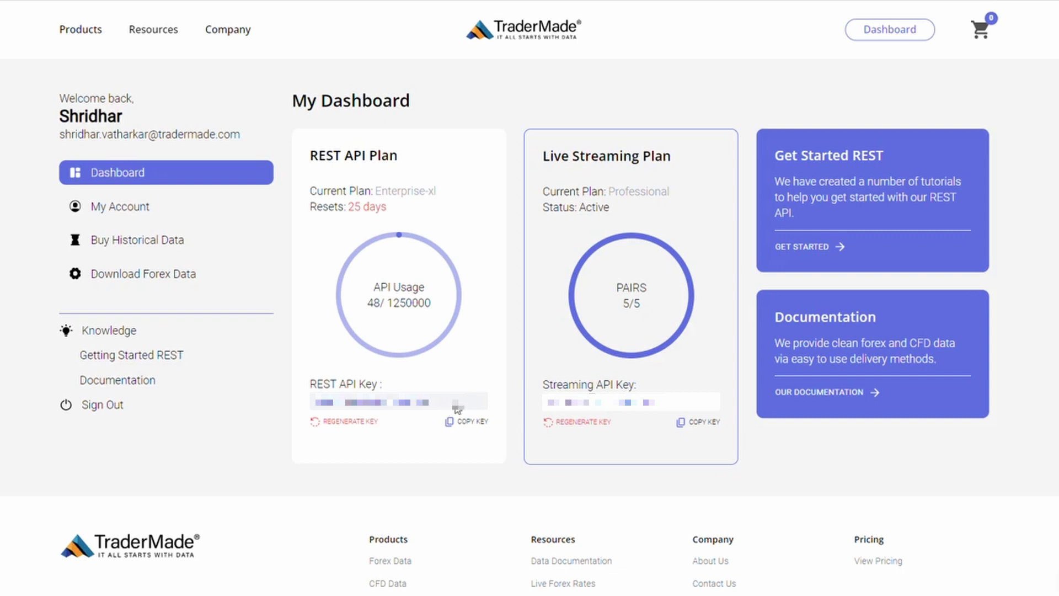
pyautogui.moveTo(443, 411); pyautogui.dragTo(310, 421)
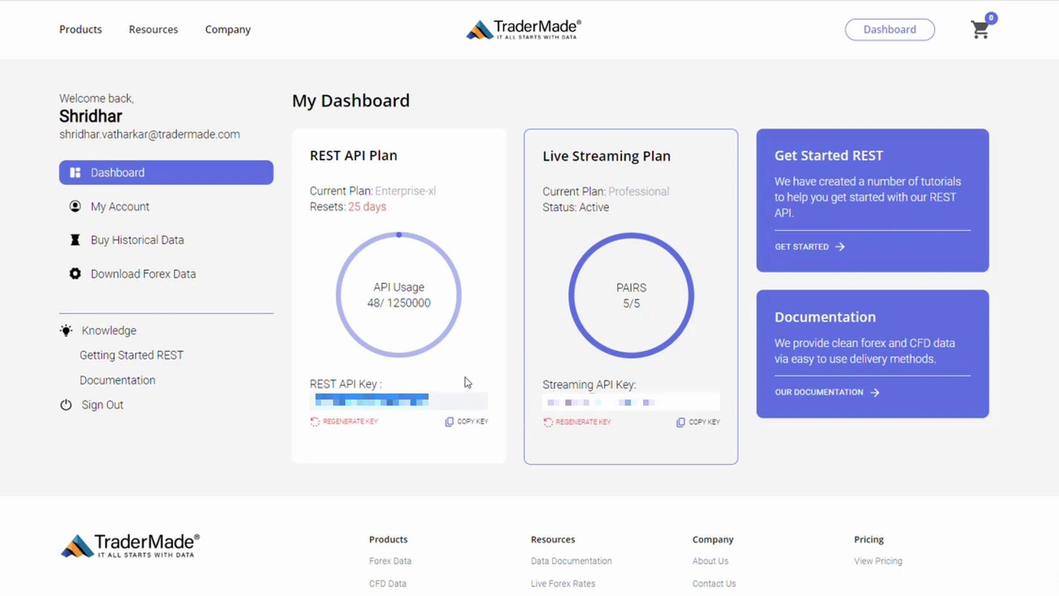
# Go to the RESTful API Query Generator and check the prefilled request URL and API key.
pyautogui.click(466, 378)
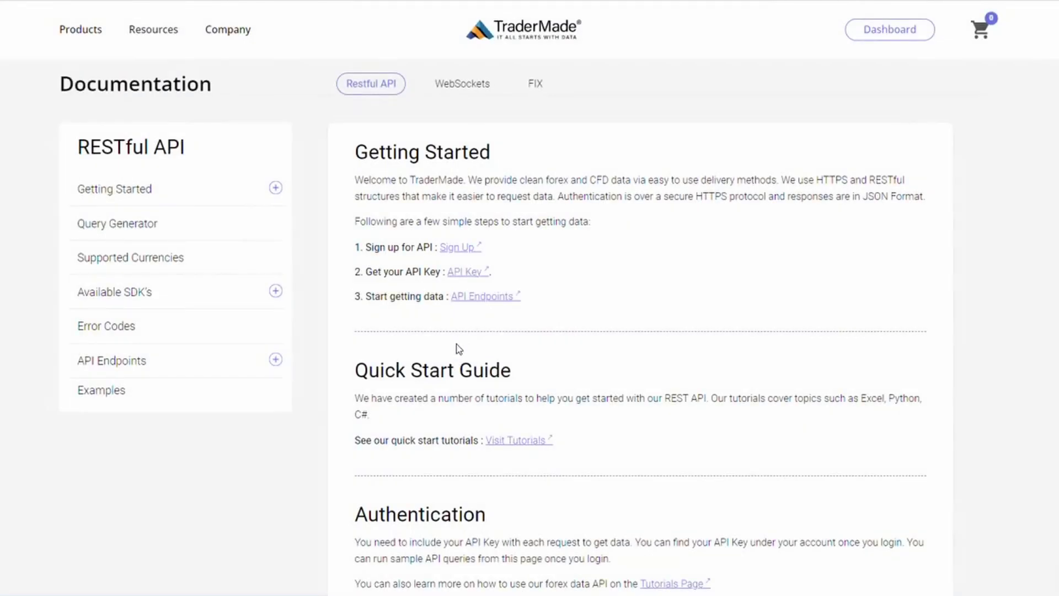
pyautogui.click(110, 228)
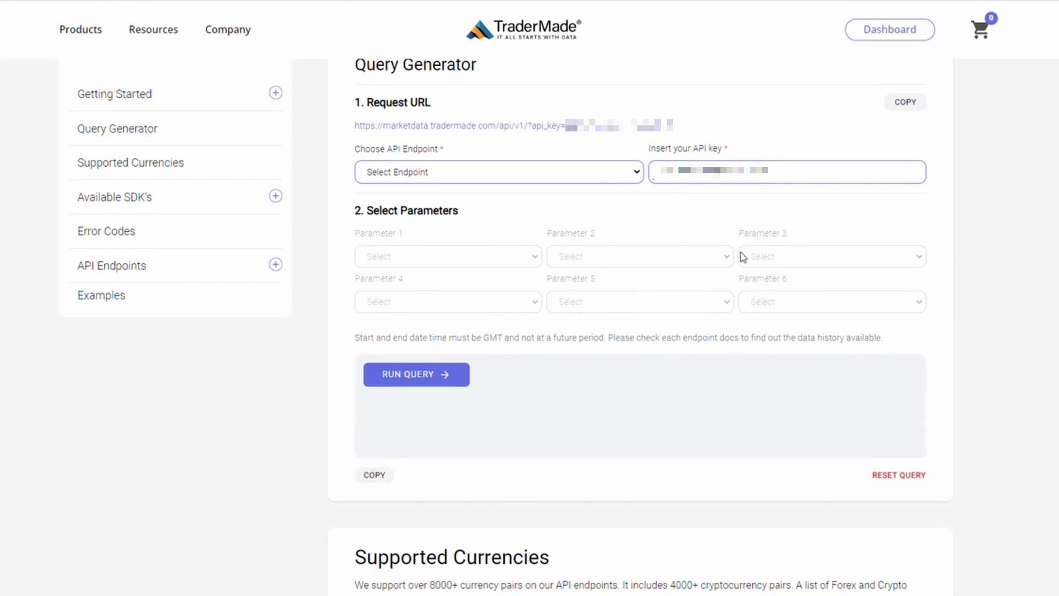
pyautogui.scroll(1, 640, 326)
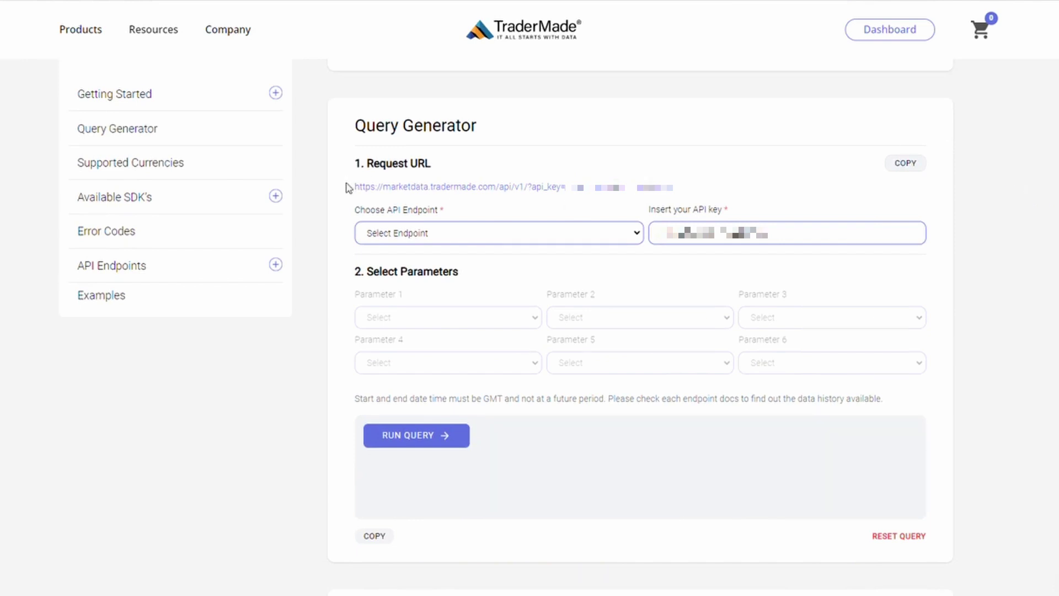
pyautogui.moveTo(355, 187); pyautogui.dragTo(723, 191)
pyautogui.click(723, 186)
pyautogui.moveTo(769, 233); pyautogui.dragTo(660, 233)
pyautogui.click(820, 200)
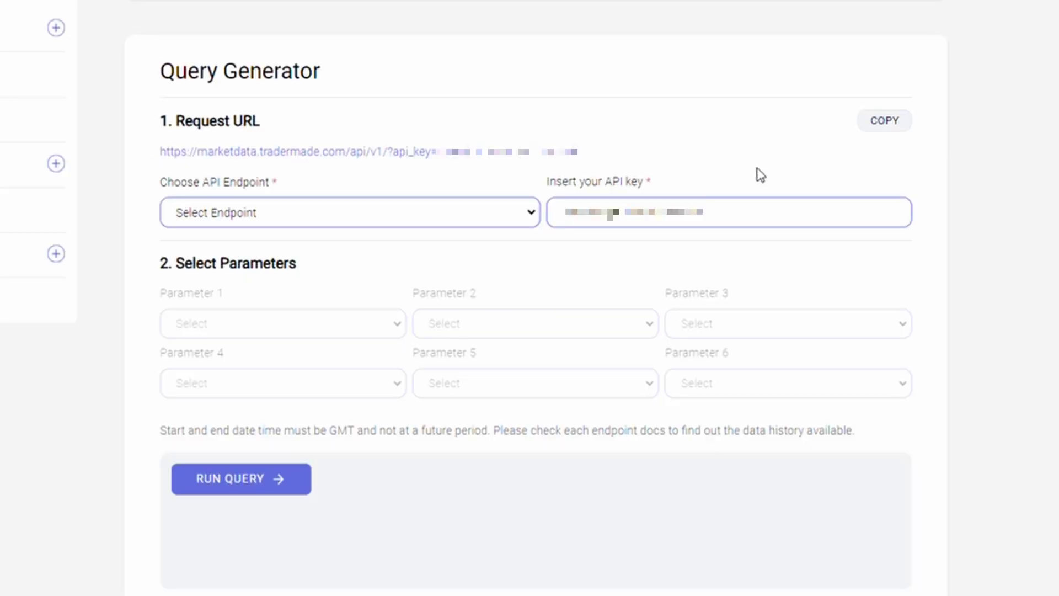
# Set the endpoint to Live and add USDEUR, JPYUSD and EURAUD as currencies.
pyautogui.click(532, 214)
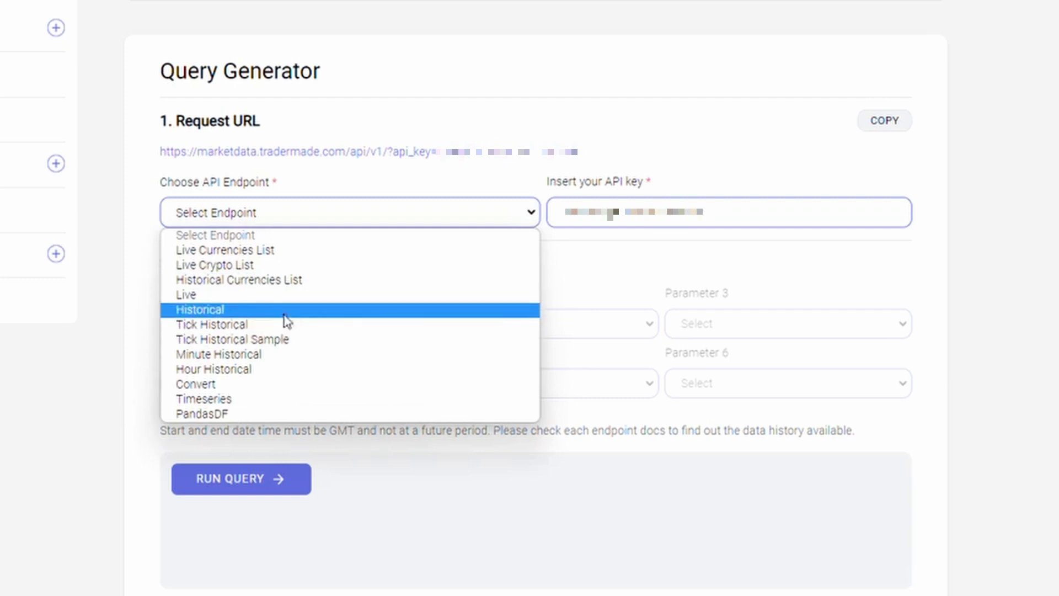
pyautogui.click(187, 297)
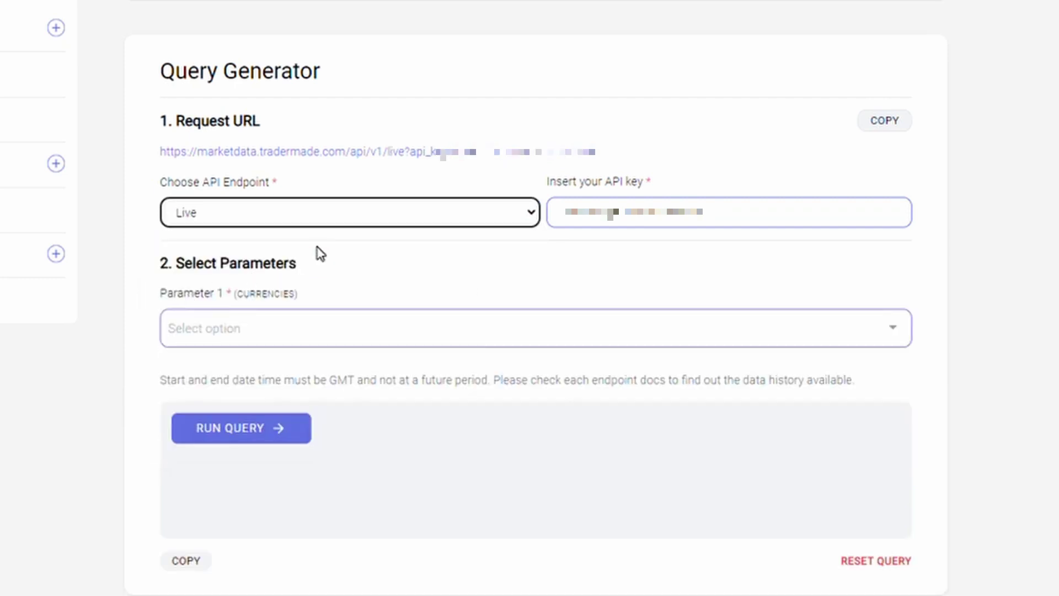
pyautogui.click(246, 329)
pyautogui.write('usdeur')
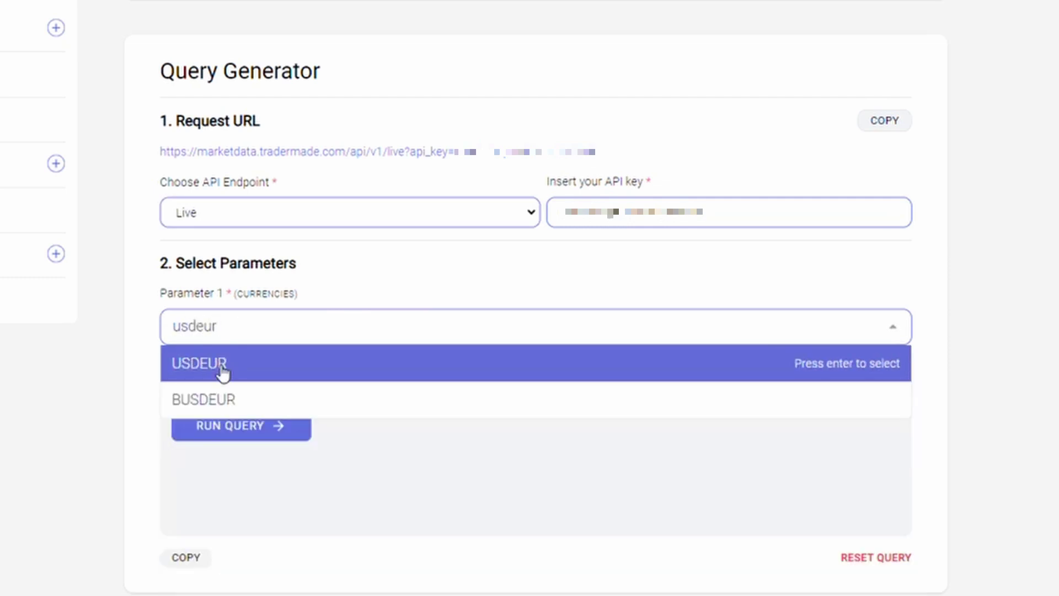
pyautogui.click(223, 374)
pyautogui.click(311, 330)
pyautogui.write('jpy')
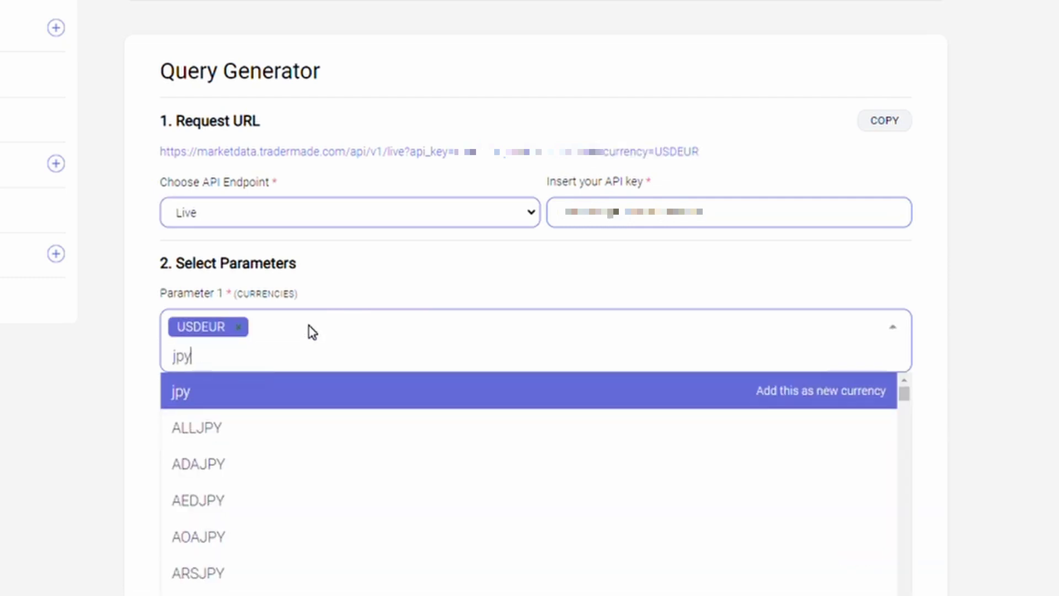
pyautogui.write('usd')
pyautogui.press('Return')
pyautogui.click(408, 334)
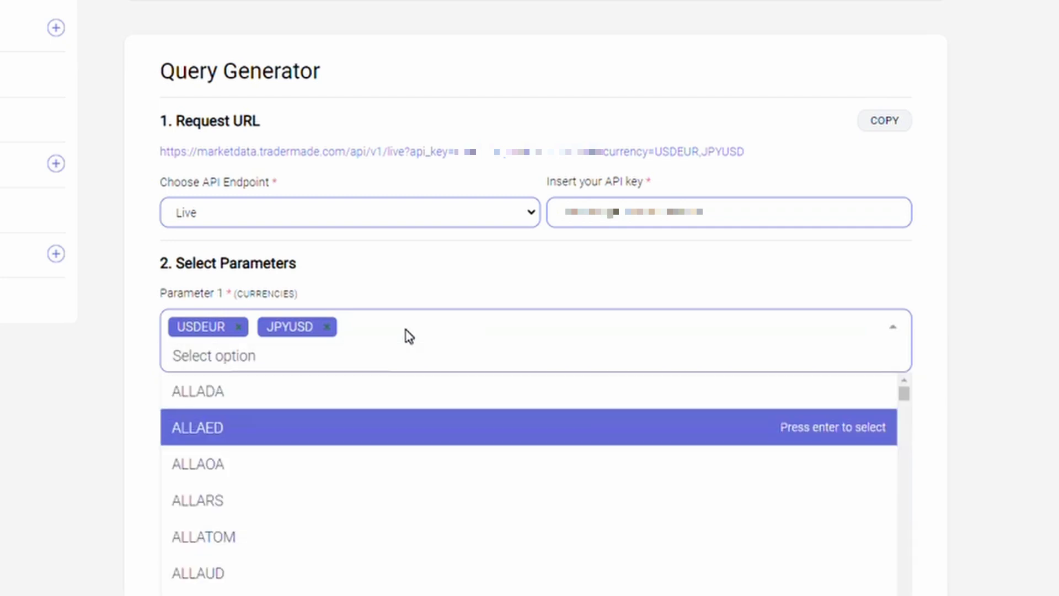
pyautogui.write('euraud')
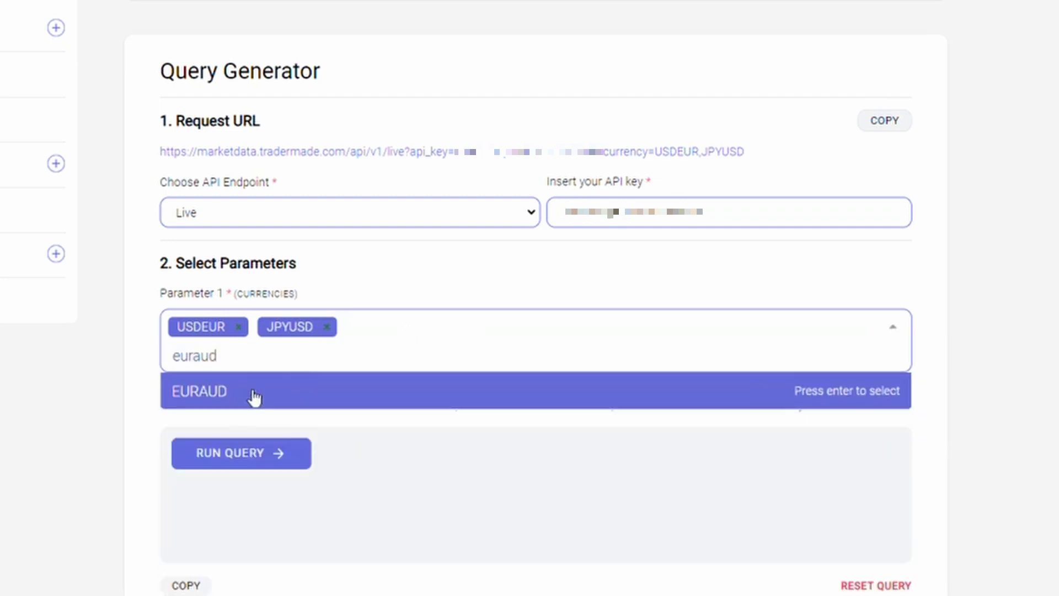
pyautogui.click(254, 392)
# Run the live query and copy the JSON quotes response.
pyautogui.scroll(-2, 529, 353)
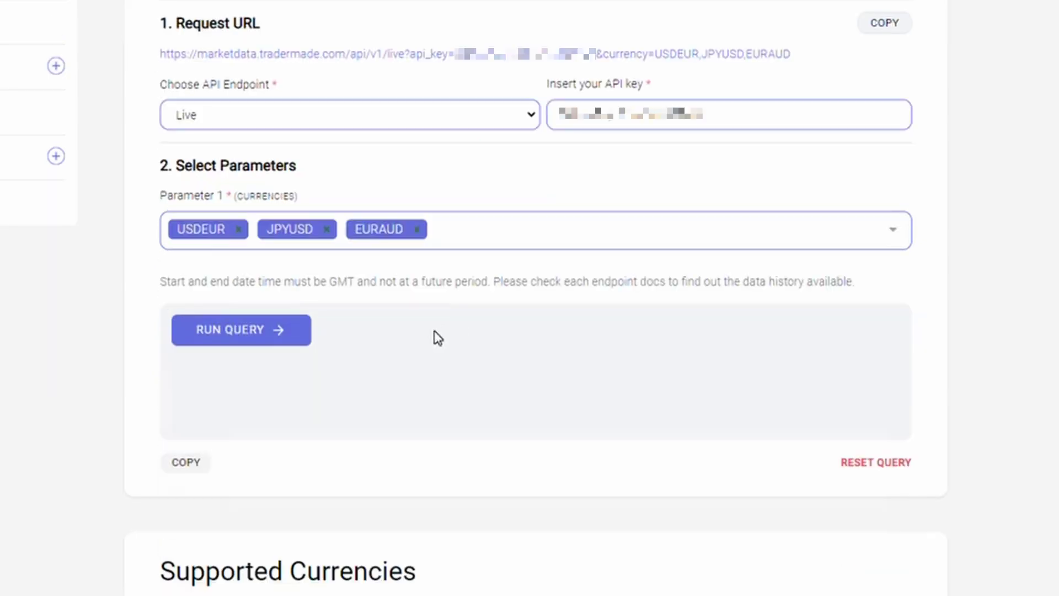
pyautogui.click(254, 334)
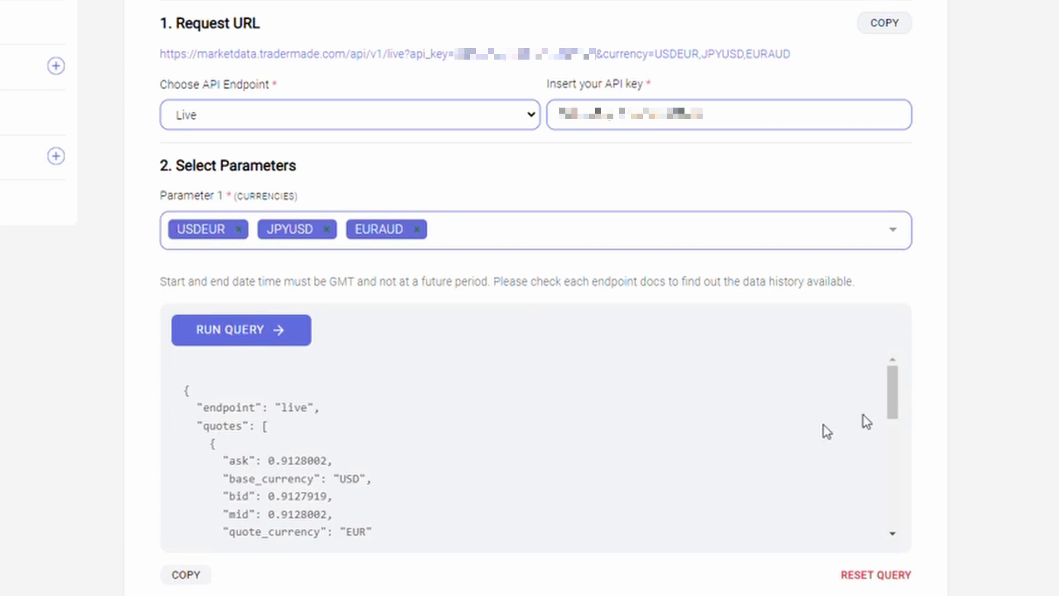
pyautogui.moveTo(894, 390)
pyautogui.mouseDown()
pyautogui.moveTo(912, 518)
pyautogui.moveTo(884, 382)
pyautogui.moveTo(895, 395)
pyautogui.moveTo(893, 480)
pyautogui.moveTo(887, 391)
pyautogui.mouseUp()
pyautogui.moveTo(890, 495); pyautogui.dragTo(886, 472)
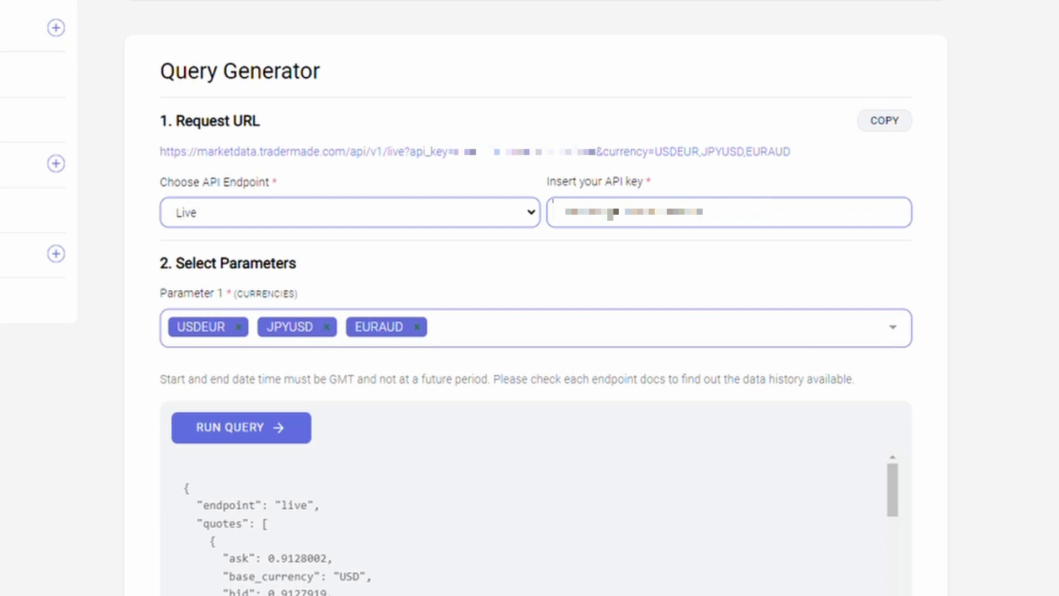
pyautogui.click(885, 128)
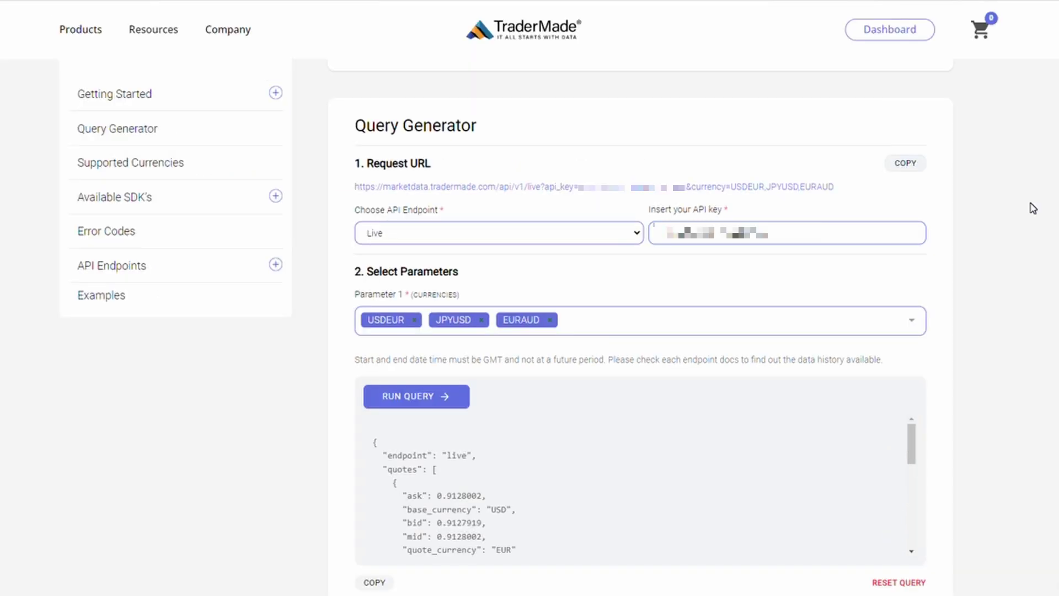
# Switch the endpoint to Tick Historical Sample and expand the API Endpoints docs list.
pyautogui.click(637, 236)
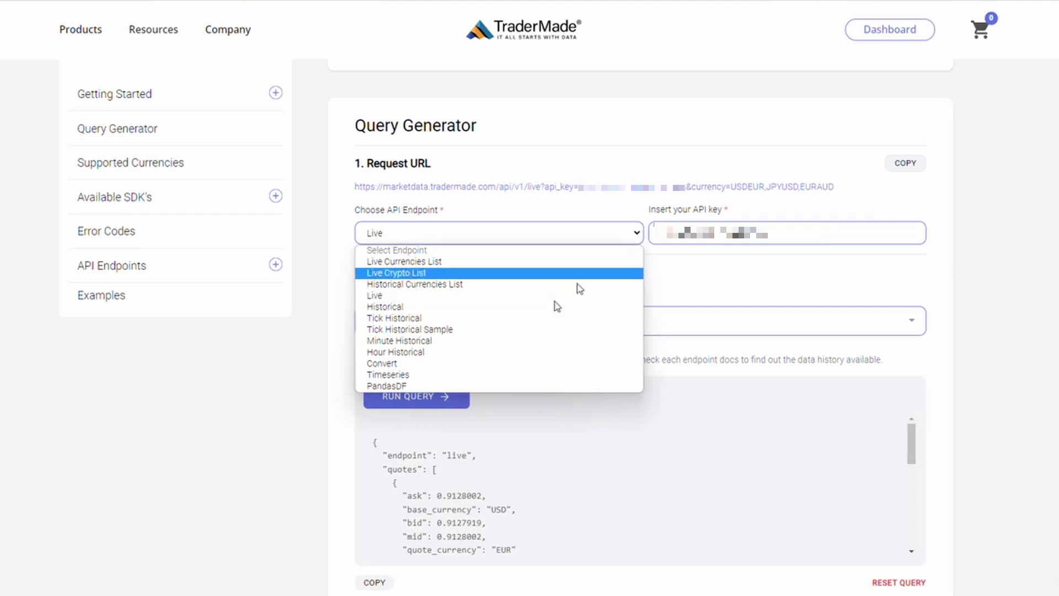
pyautogui.press('Escape')
pyautogui.press('Down')
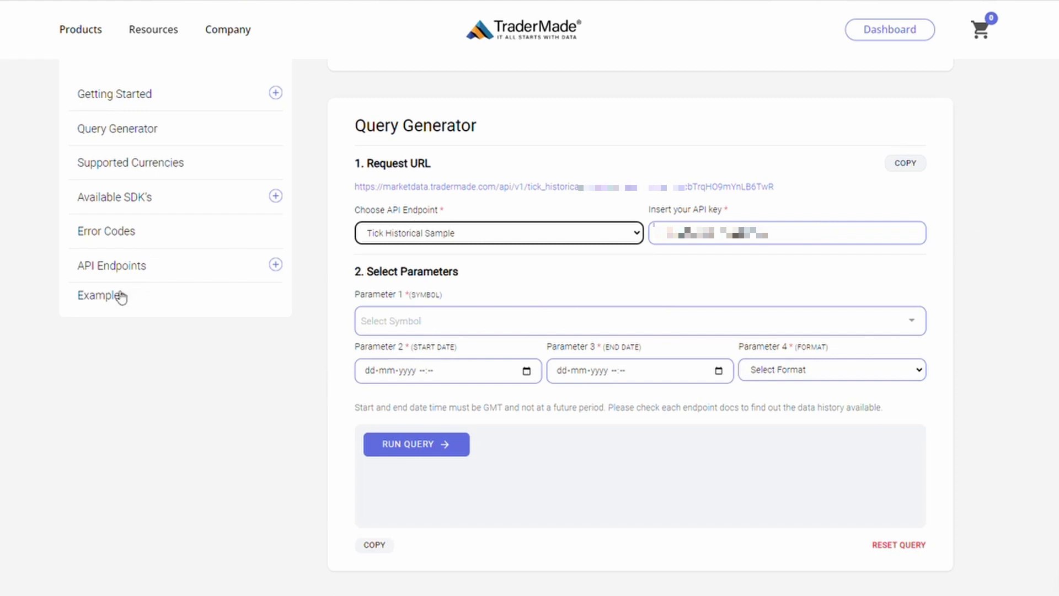
pyautogui.click(275, 265)
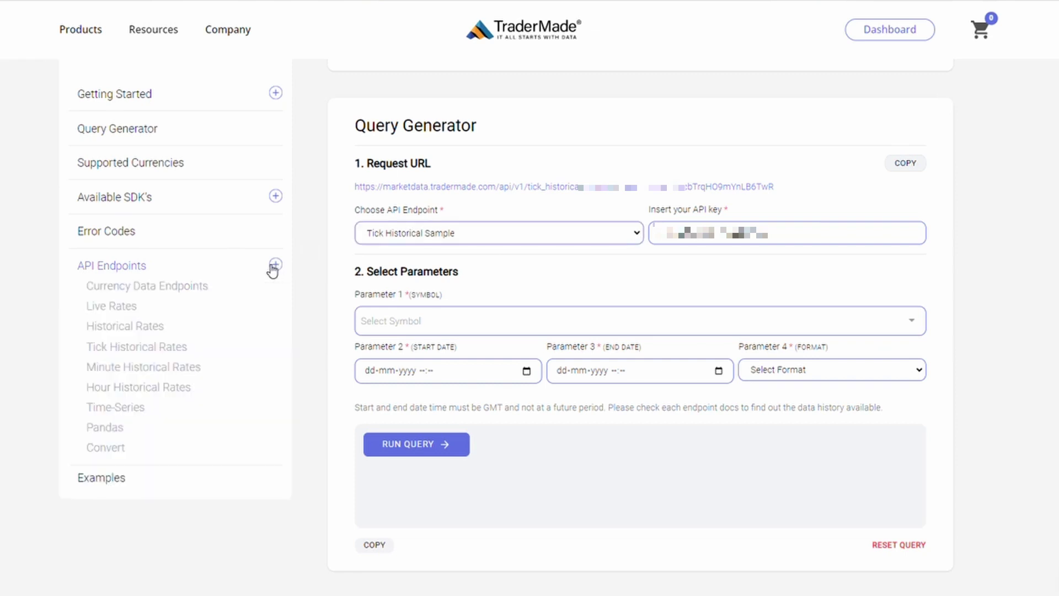
# Read the Tick Historical Rates documentation, then scroll back up.
pyautogui.click(171, 347)
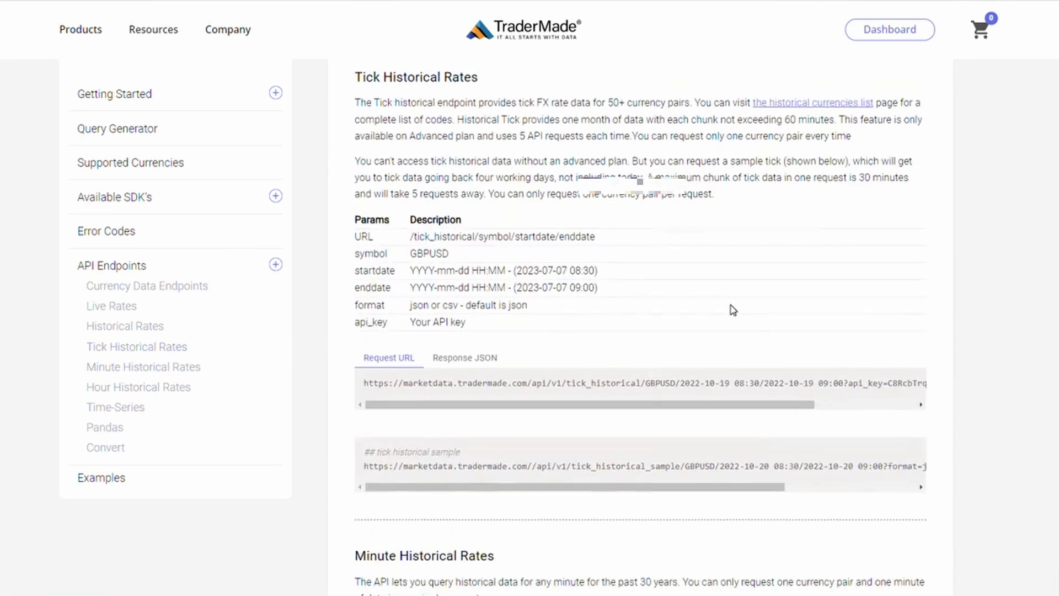
pyautogui.scroll(1, 733, 310)
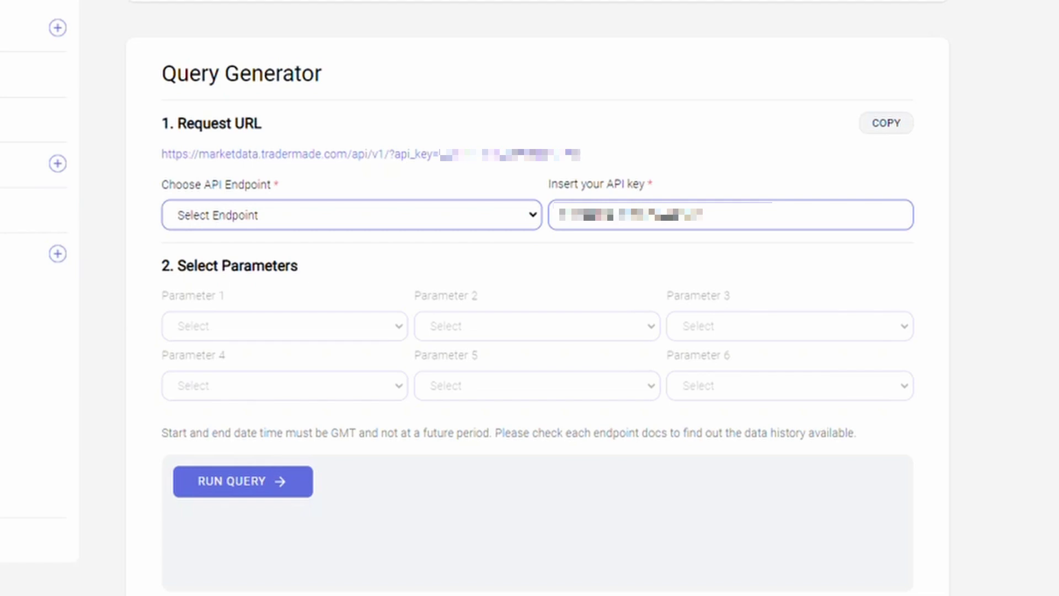
# Choose the Tick Historical Sample endpoint with USDCHF as the symbol.
pyautogui.click(533, 216)
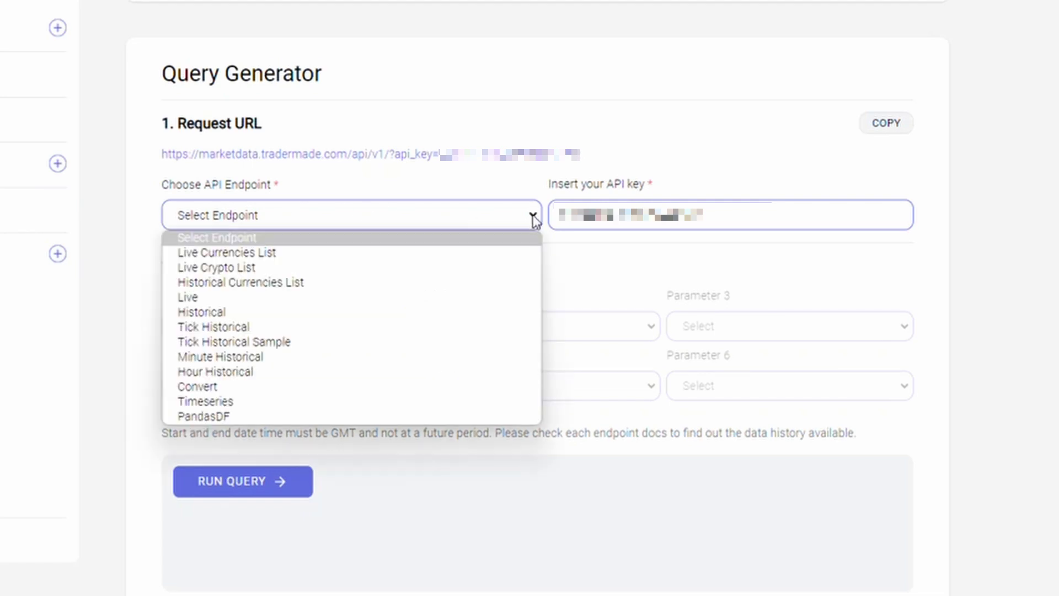
pyautogui.click(245, 344)
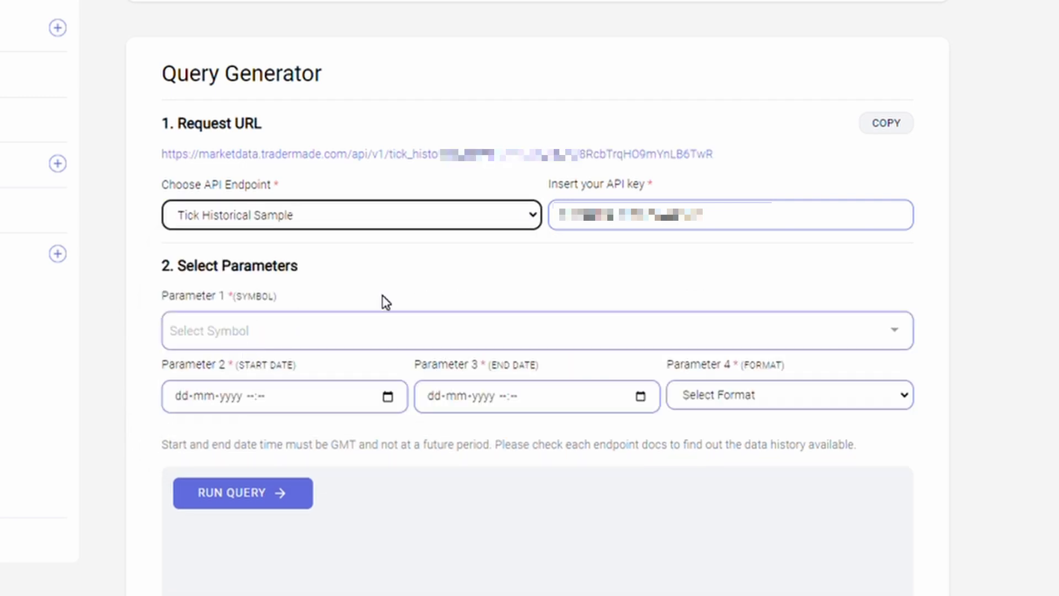
pyautogui.click(386, 328)
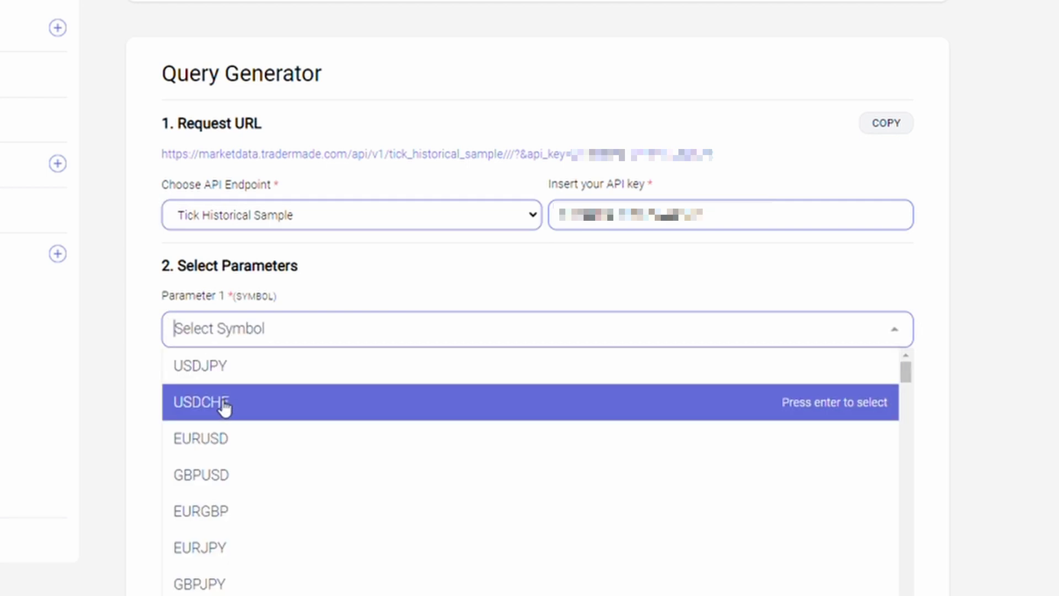
pyautogui.click(224, 407)
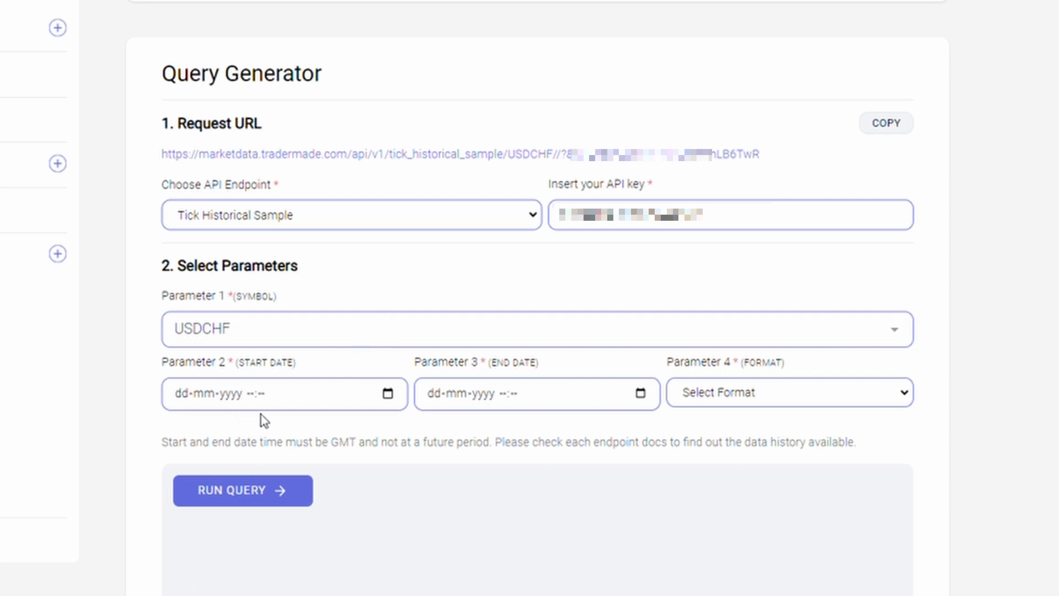
pyautogui.click(388, 393)
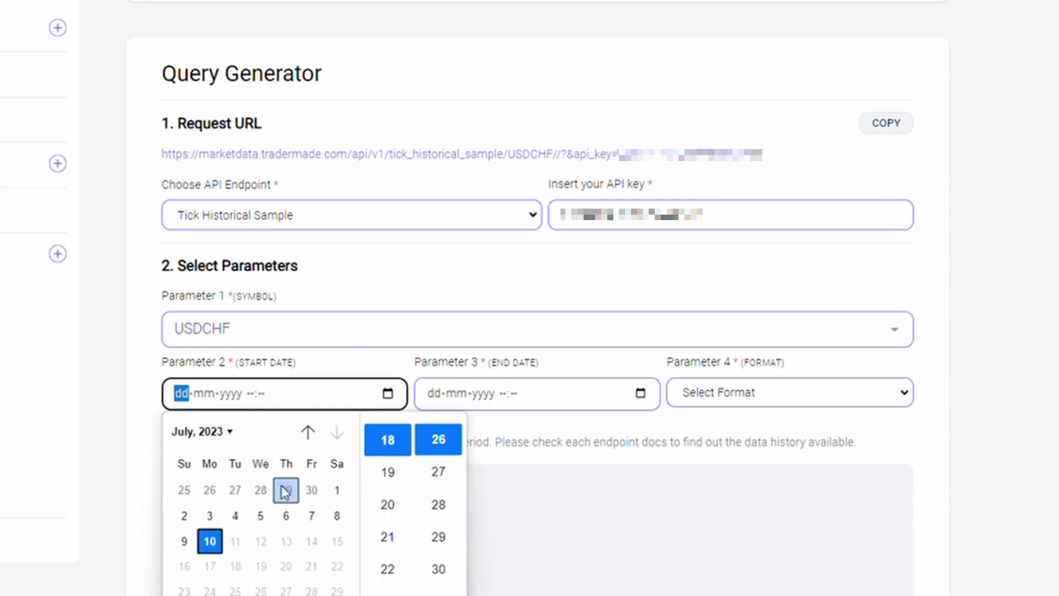
pyautogui.click(285, 515)
pyautogui.scroll(5, 397, 505)
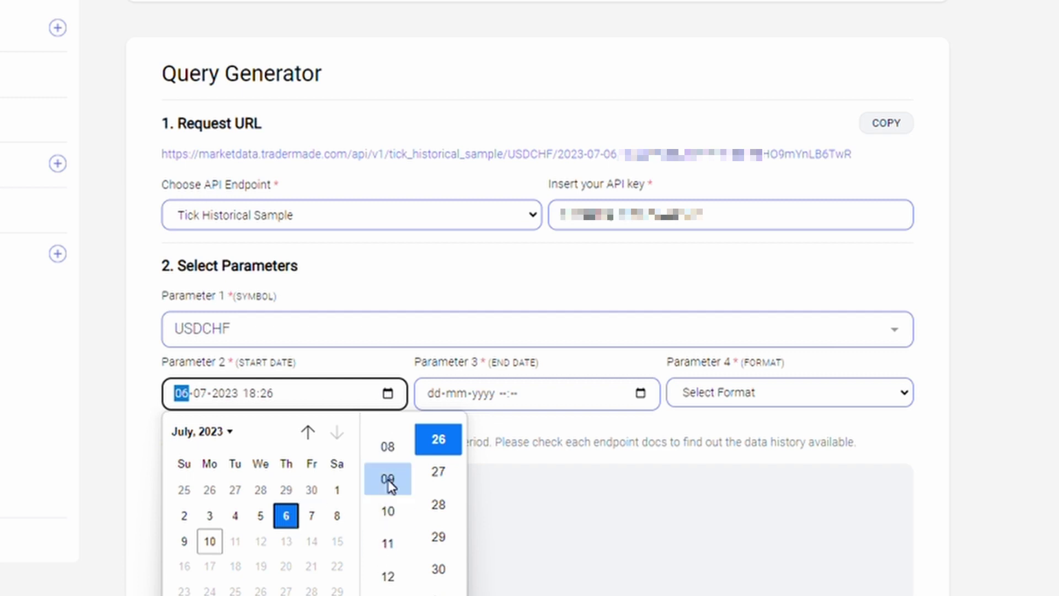
pyautogui.click(389, 480)
pyautogui.scroll(10, 441, 513)
pyautogui.scroll(5, 444, 519)
pyautogui.click(456, 568)
pyautogui.click(442, 591)
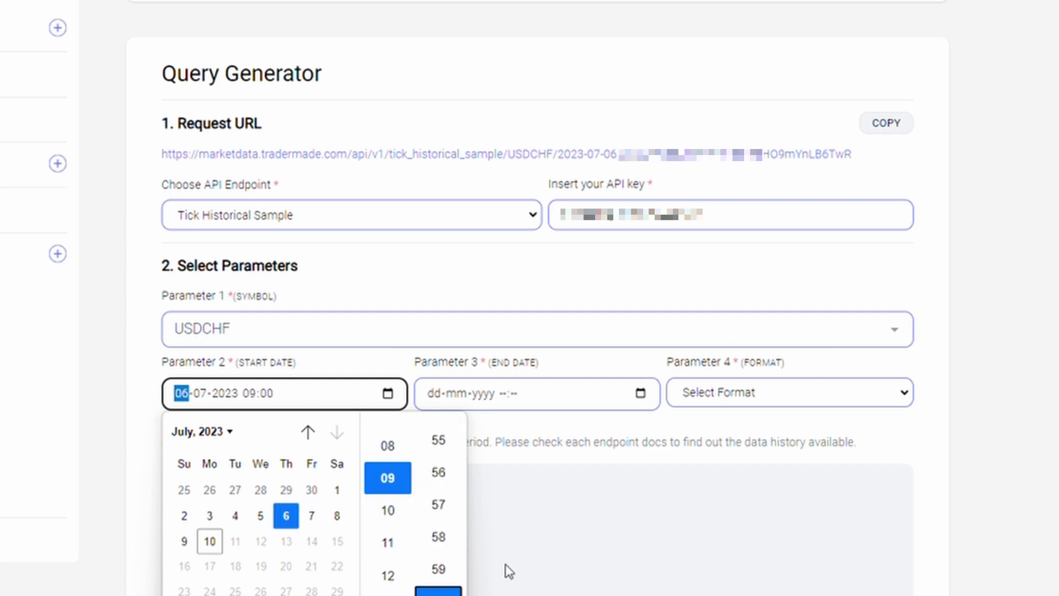
pyautogui.click(551, 518)
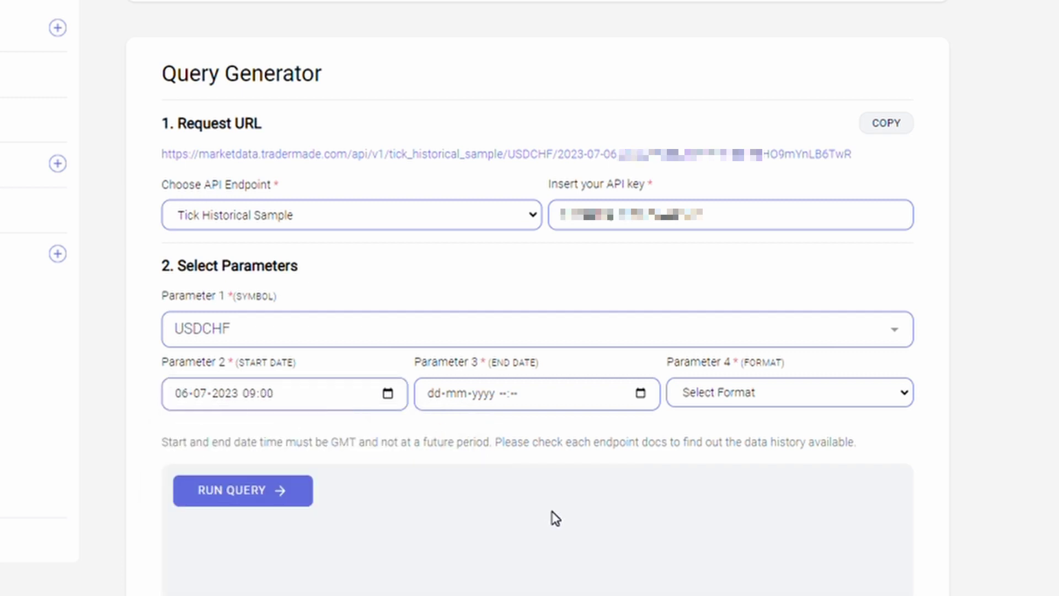
pyautogui.click(640, 394)
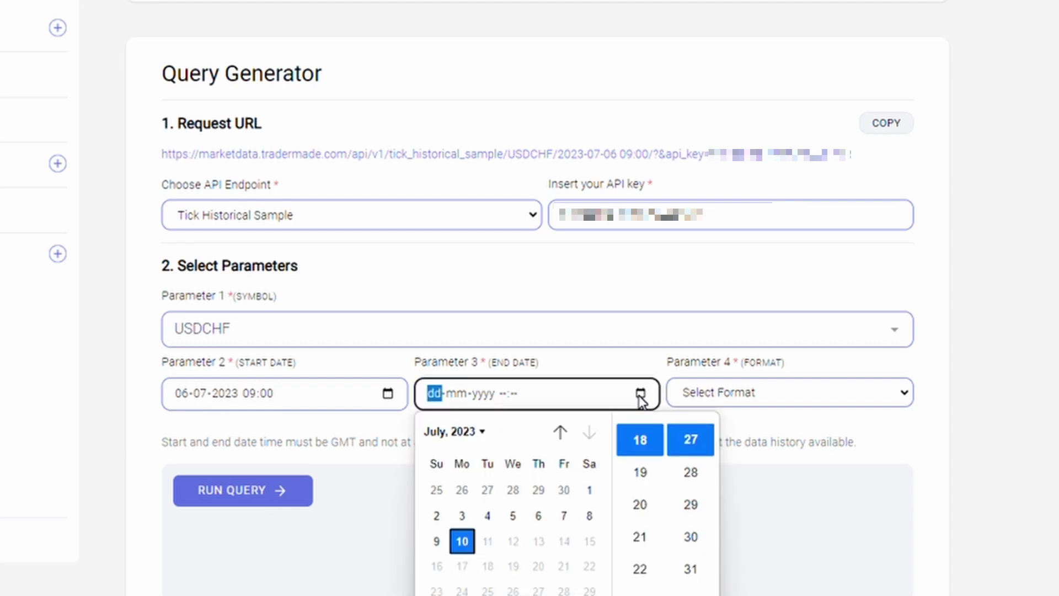
pyautogui.click(538, 516)
pyautogui.scroll(5, 650, 505)
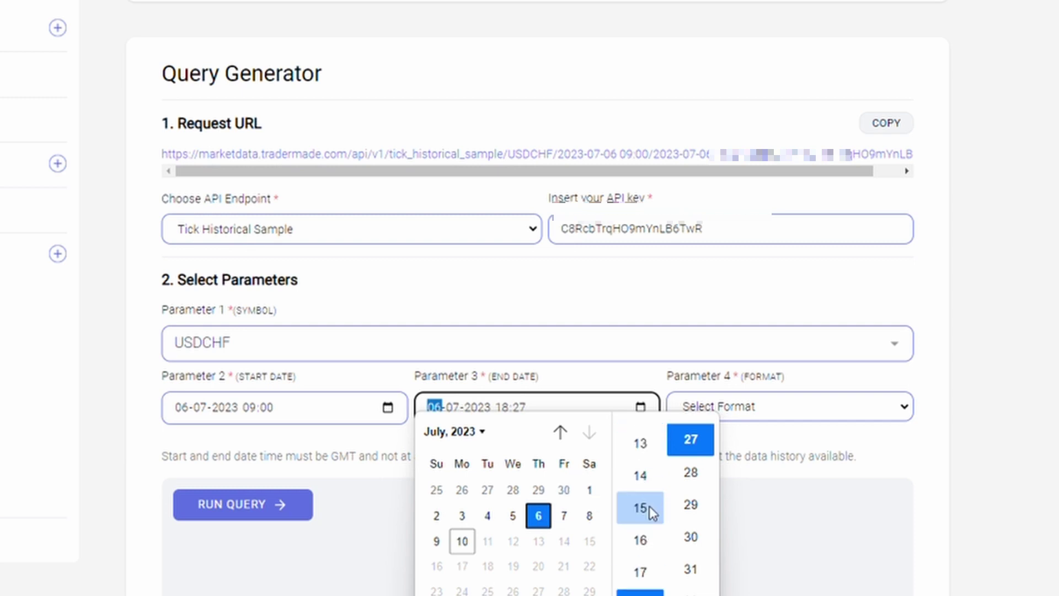
pyautogui.scroll(6, 650, 505)
pyautogui.click(646, 483)
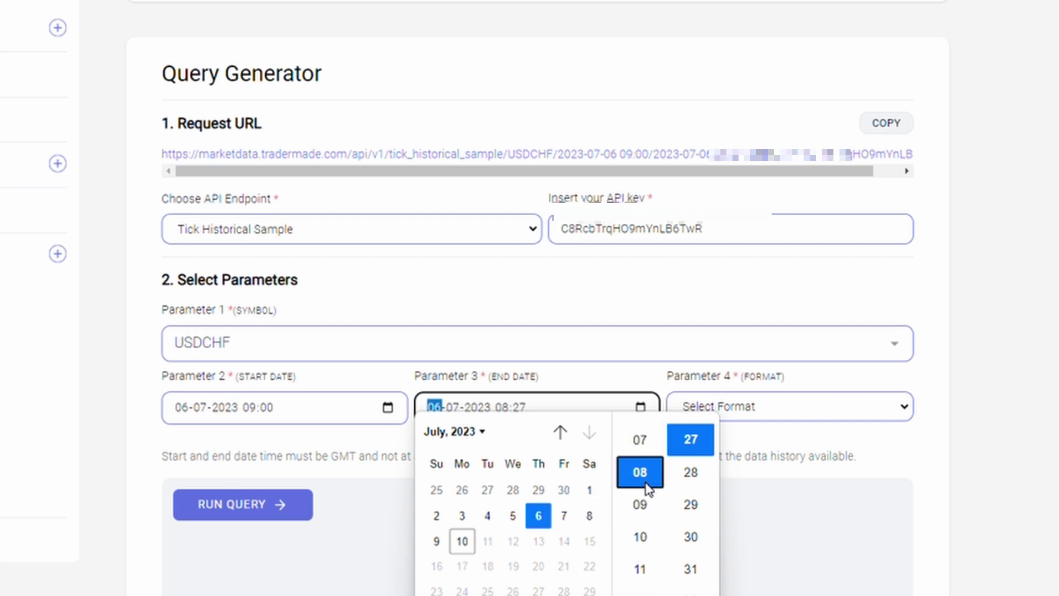
pyautogui.click(641, 503)
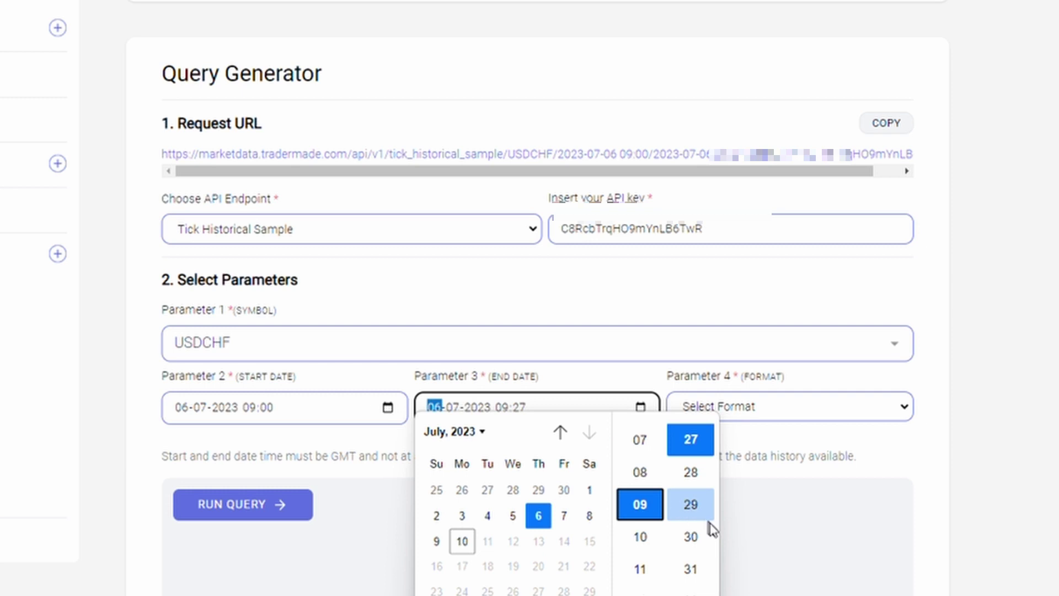
pyautogui.click(691, 536)
pyautogui.click(800, 531)
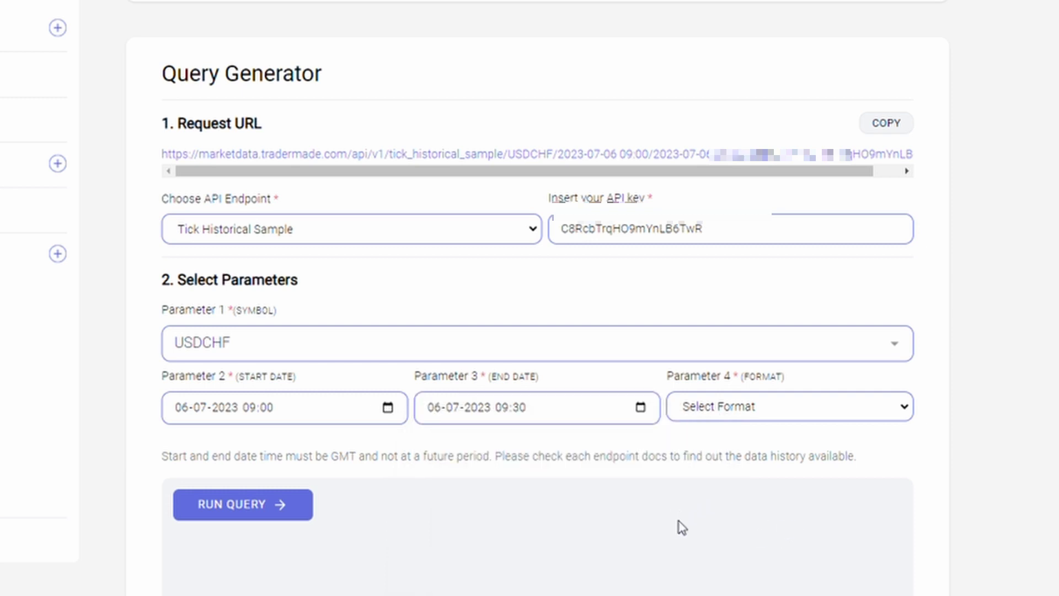
# Choose json format, run the tick sample query and scroll through the results.
pyautogui.click(905, 410)
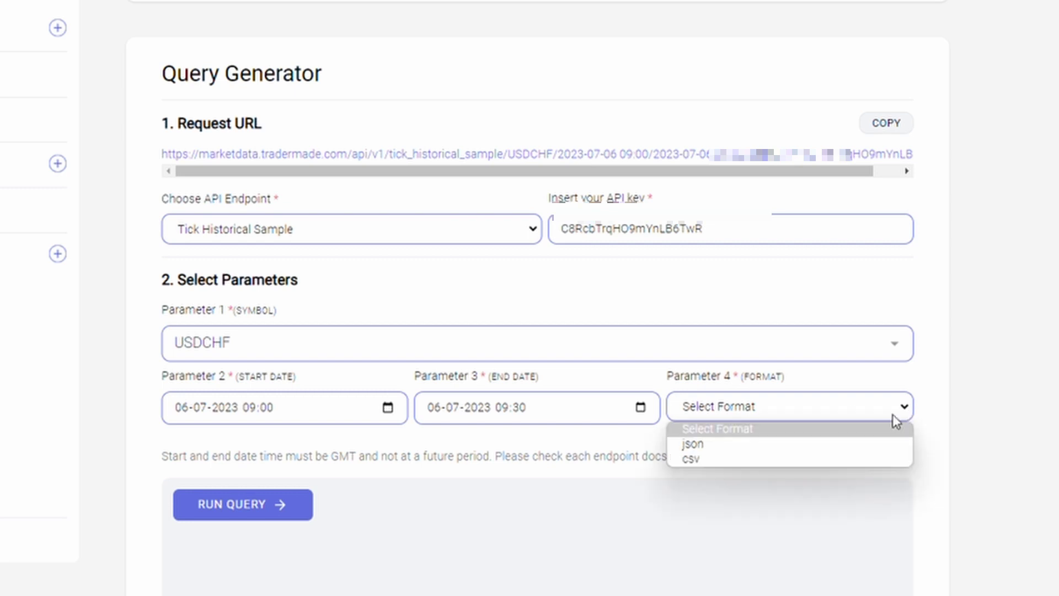
pyautogui.click(713, 442)
pyautogui.scroll(-2, 457, 245)
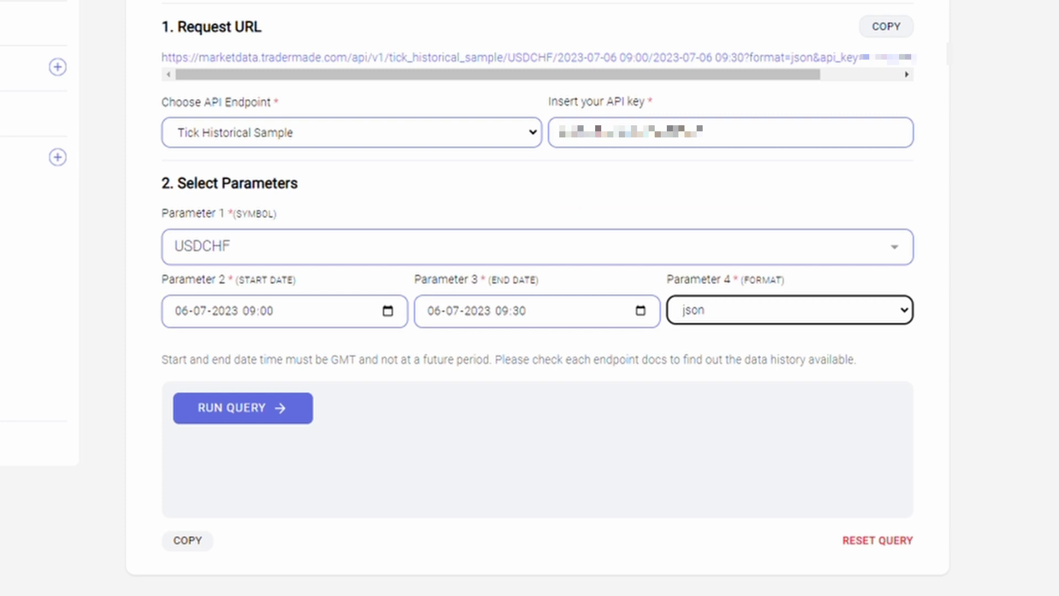
pyautogui.click(225, 420)
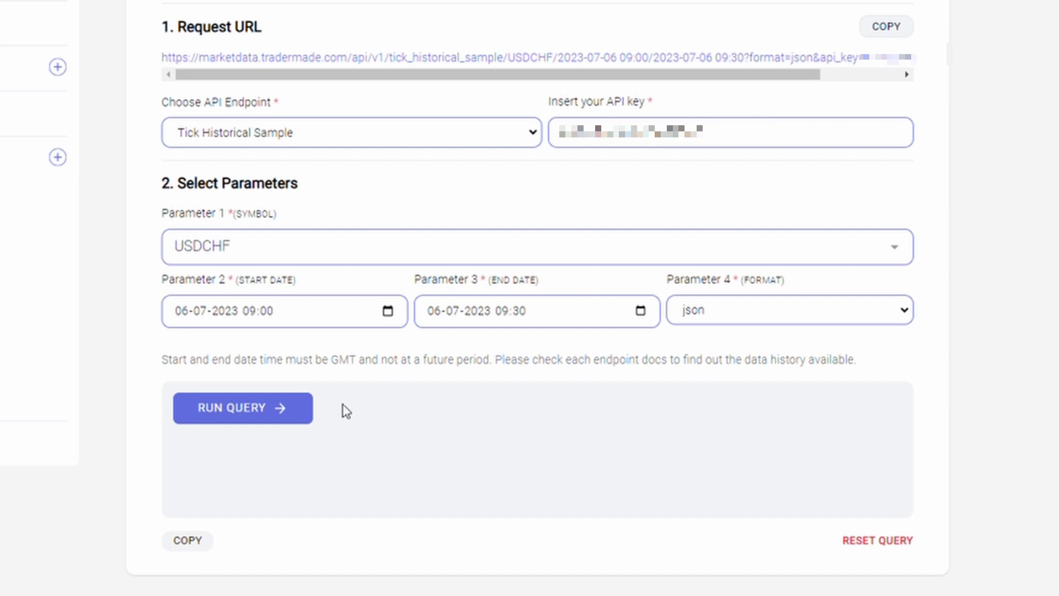
pyautogui.click(267, 413)
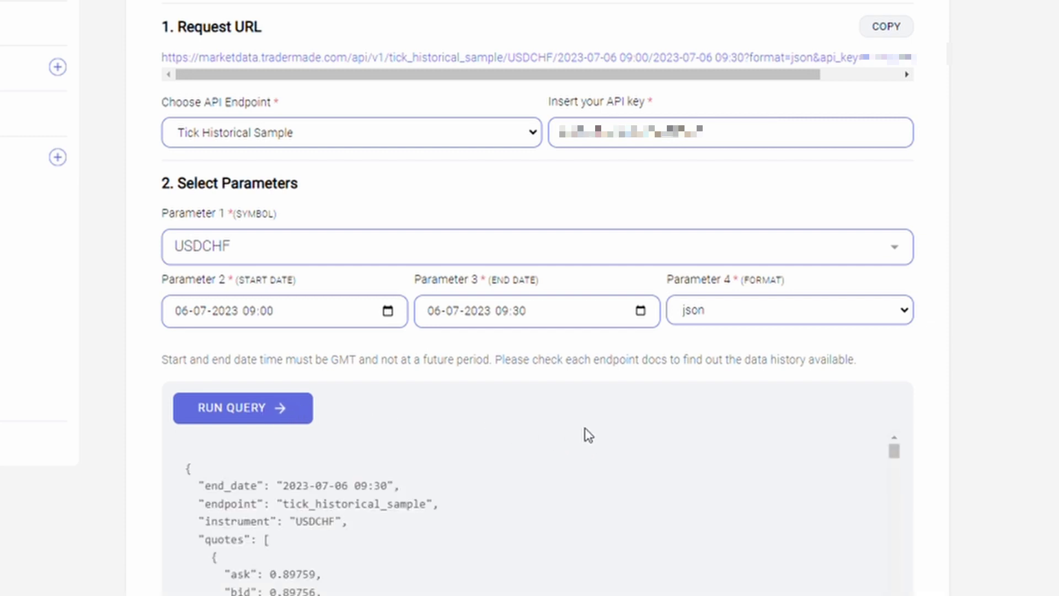
pyautogui.scroll(-3, 894, 458)
pyautogui.scroll(-2, 992, 454)
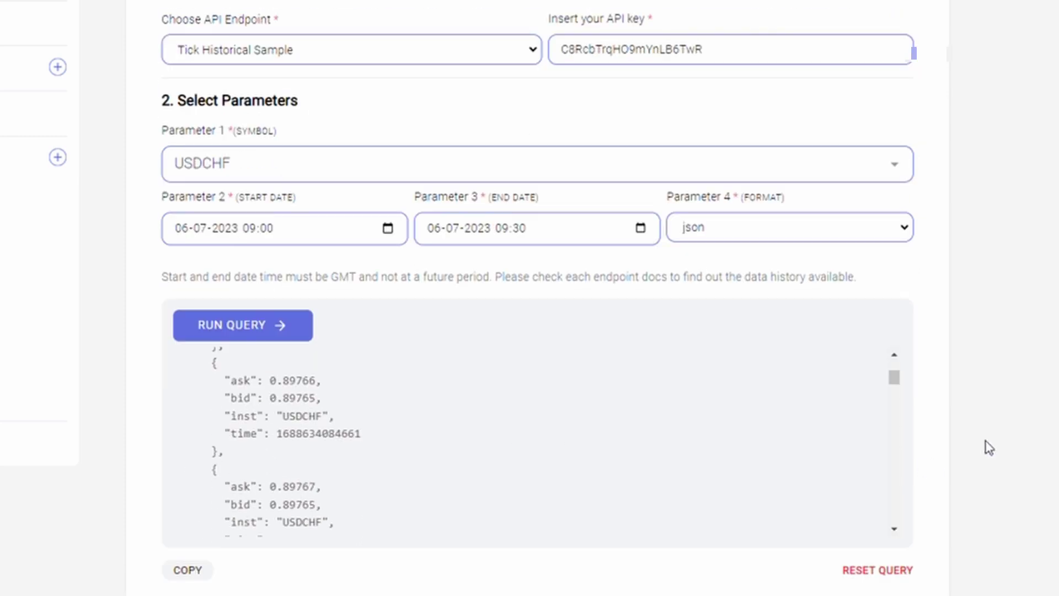
pyautogui.moveTo(894, 374); pyautogui.dragTo(893, 501)
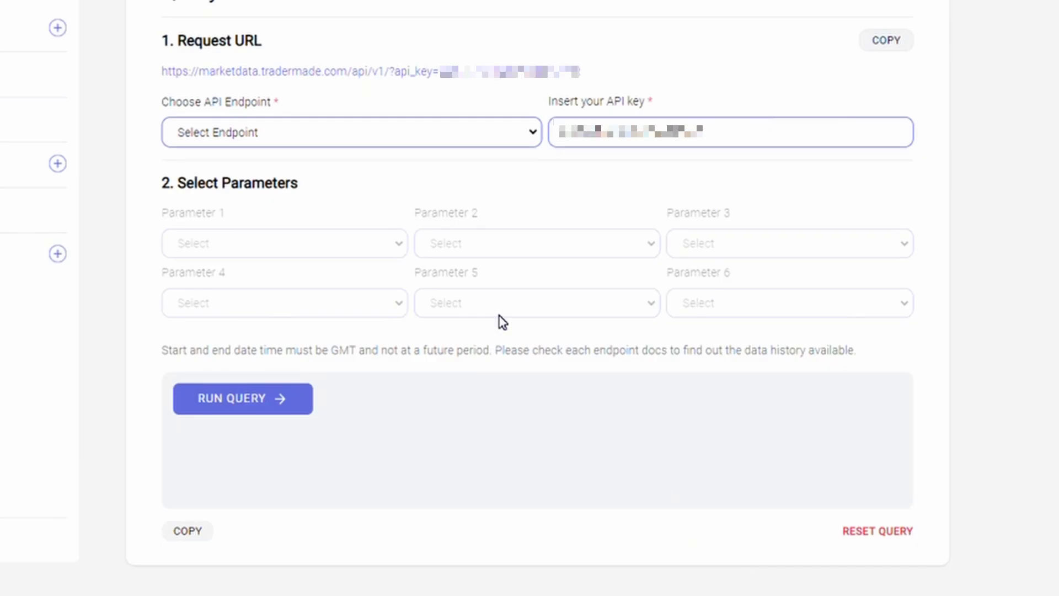
# Switch the endpoint to Historical and add GBPCNY, USDTRY and EURGBP as currencies.
pyautogui.click(533, 135)
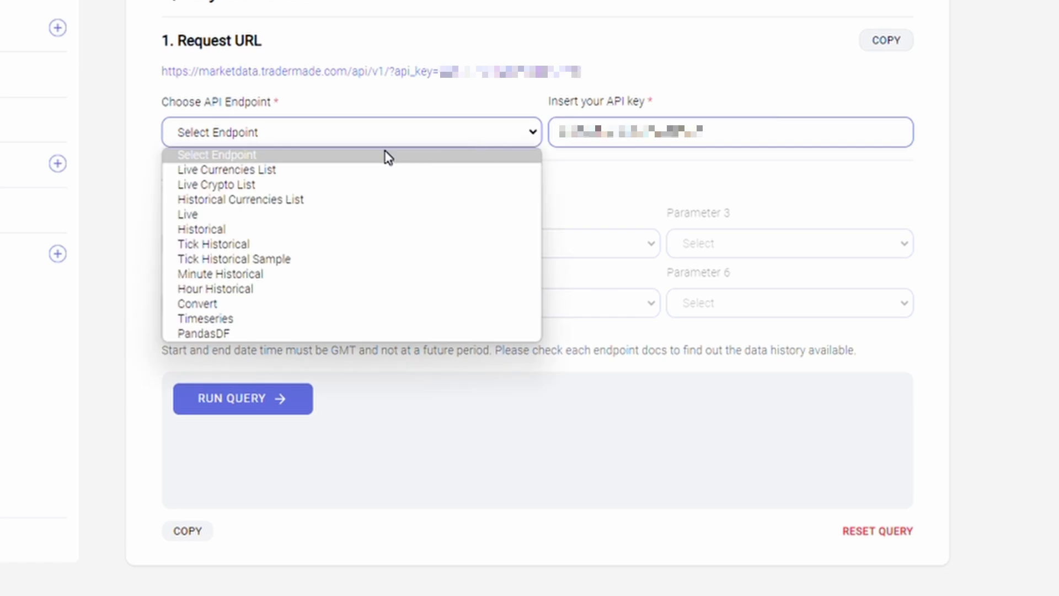
pyautogui.click(236, 230)
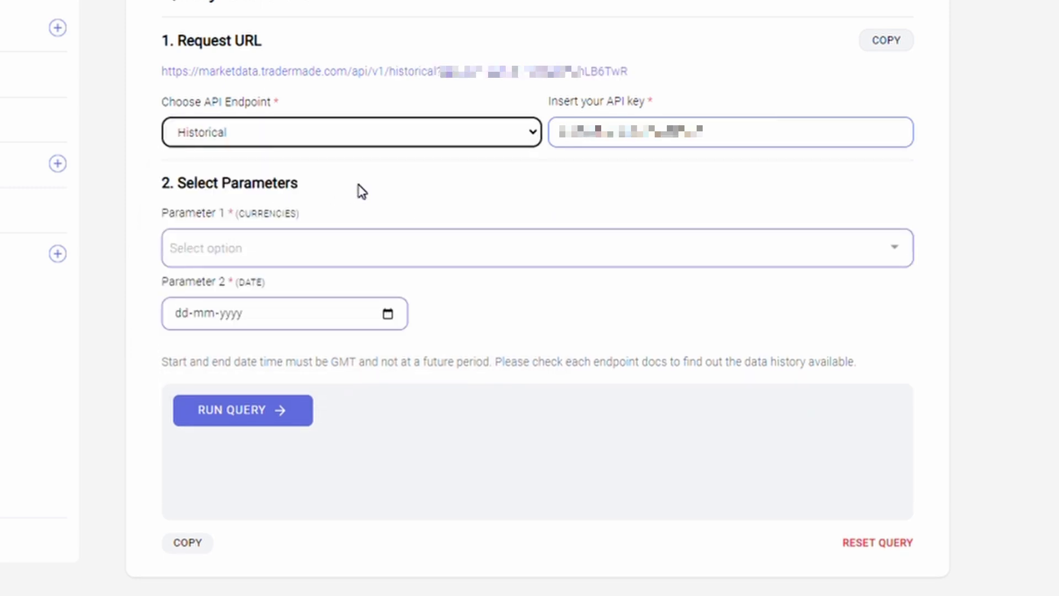
pyautogui.click(242, 259)
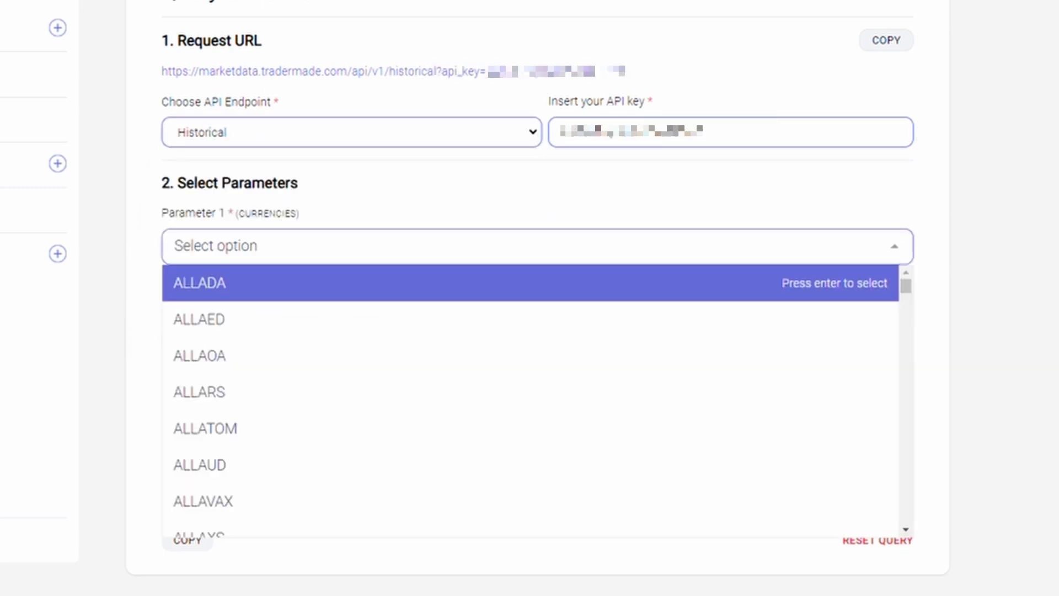
pyautogui.write('gbpcny')
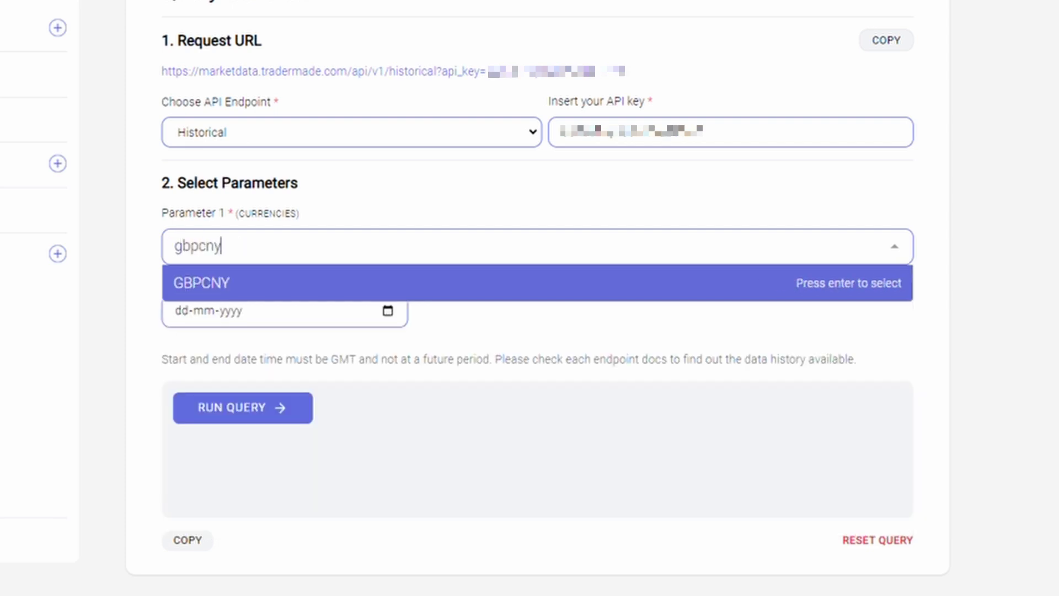
pyautogui.press('Return')
pyautogui.click(300, 259)
pyautogui.write('usdtry')
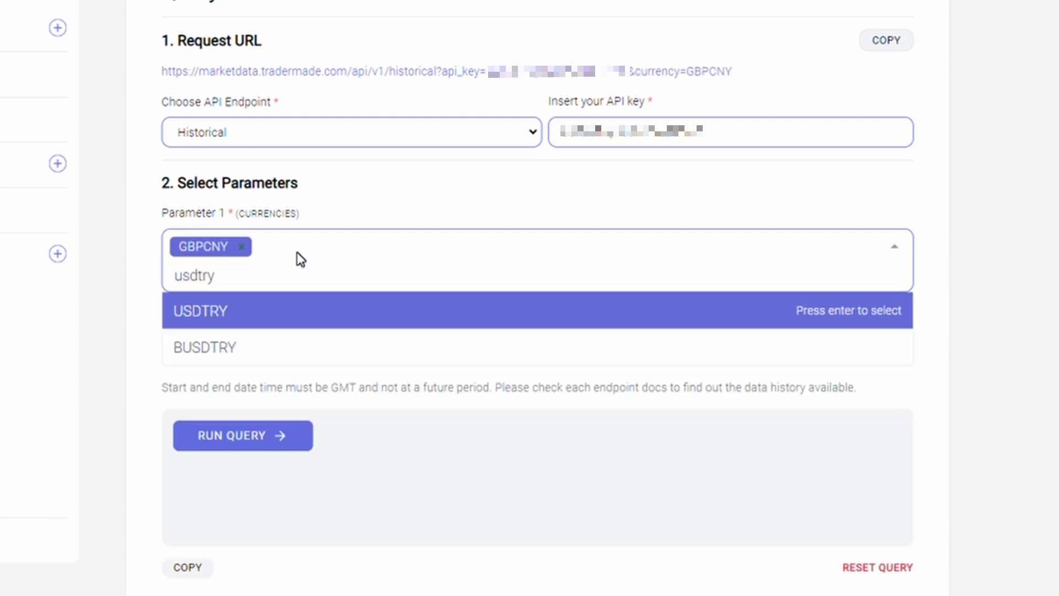
pyautogui.press('Return')
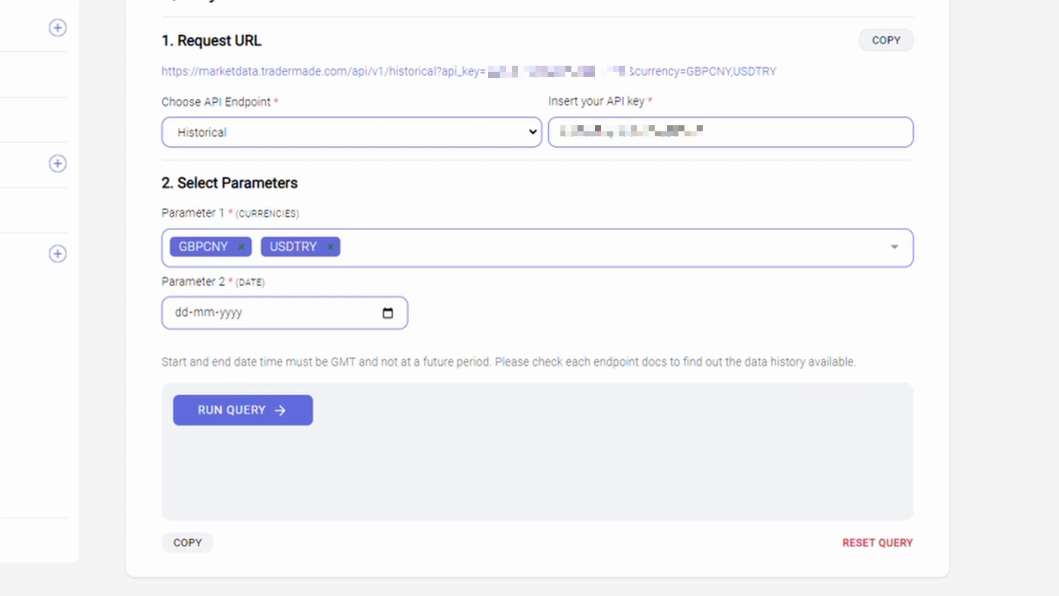
pyautogui.click(409, 246)
pyautogui.write('eurgbp')
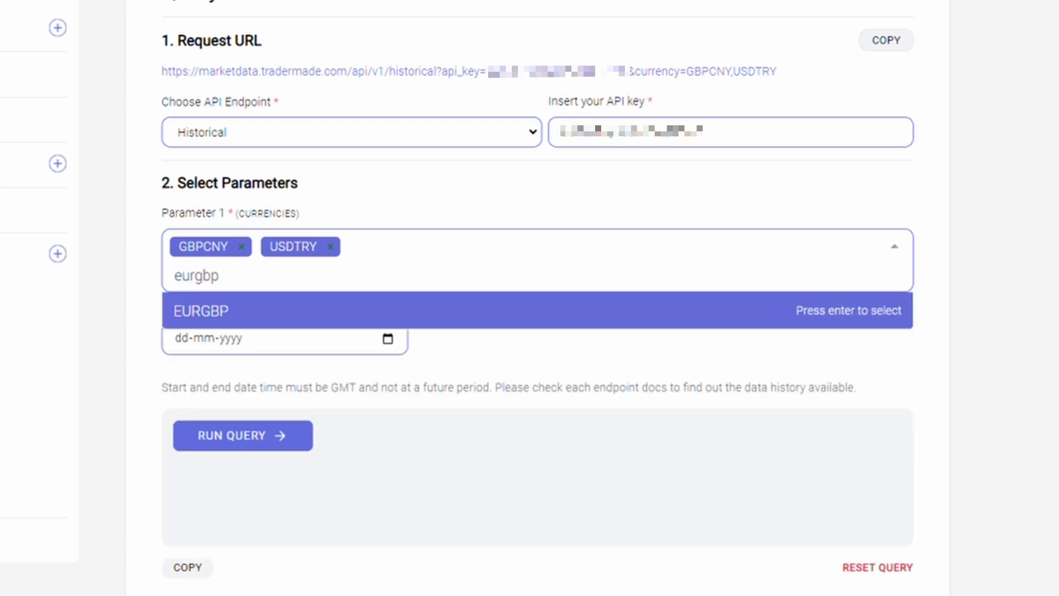
pyautogui.press('Return')
# Set the query date to 07-07-2023 and run the historical query.
pyautogui.click(388, 313)
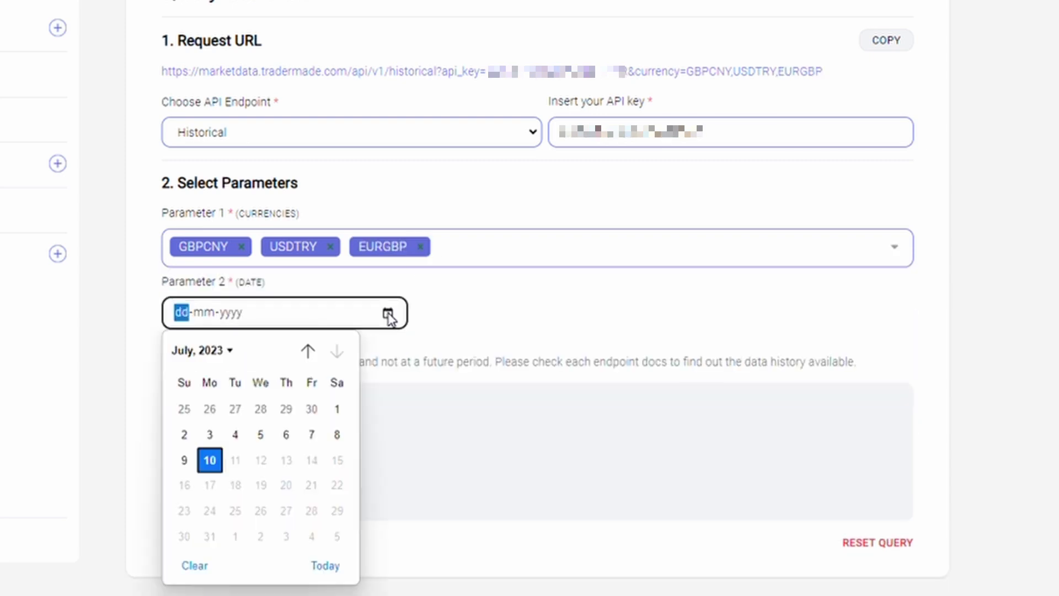
pyautogui.click(322, 437)
pyautogui.click(485, 326)
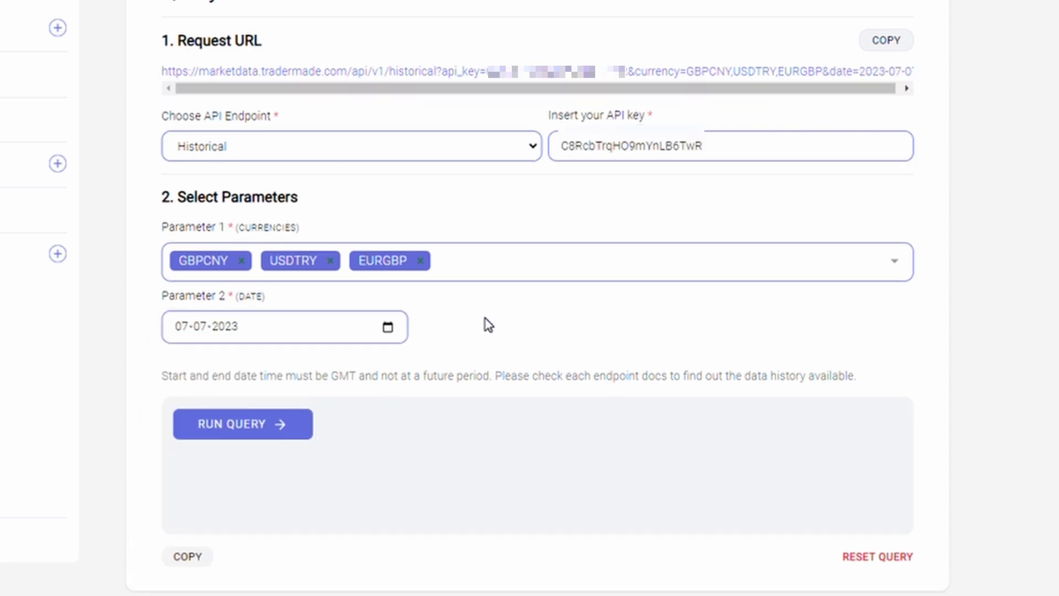
pyautogui.click(252, 435)
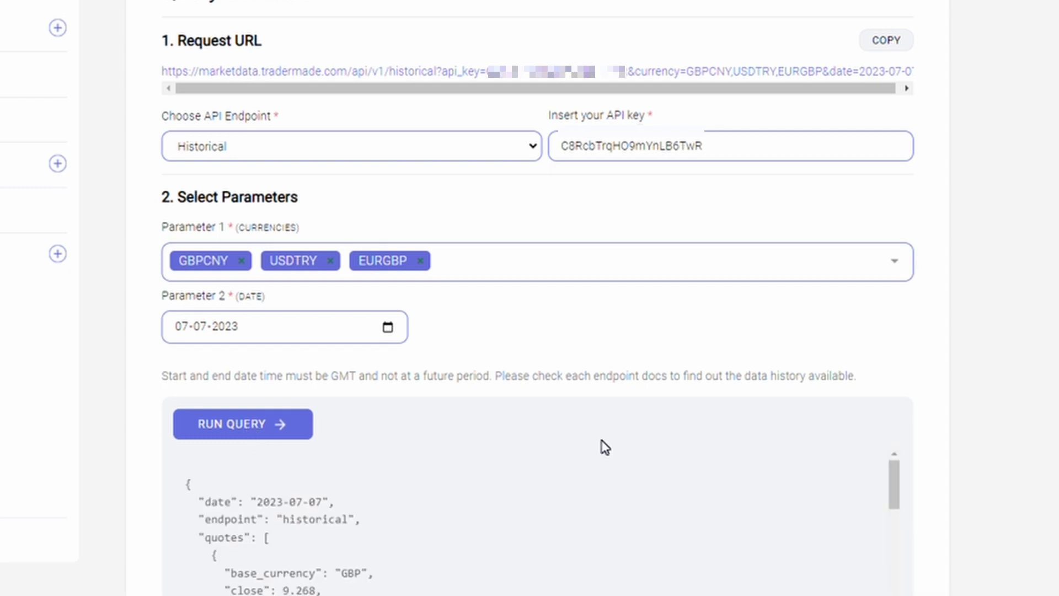
pyautogui.scroll(-2, 559, 440)
pyautogui.moveTo(894, 399)
pyautogui.mouseDown()
pyautogui.moveTo(898, 529)
pyautogui.moveTo(893, 386)
pyautogui.mouseUp()
# Replace the three currency pairs with UKOIL and rerun the 07-07-2023 historical query.
pyautogui.click(420, 177)
pyautogui.scroll(-1, 331, 163)
pyautogui.click(330, 164)
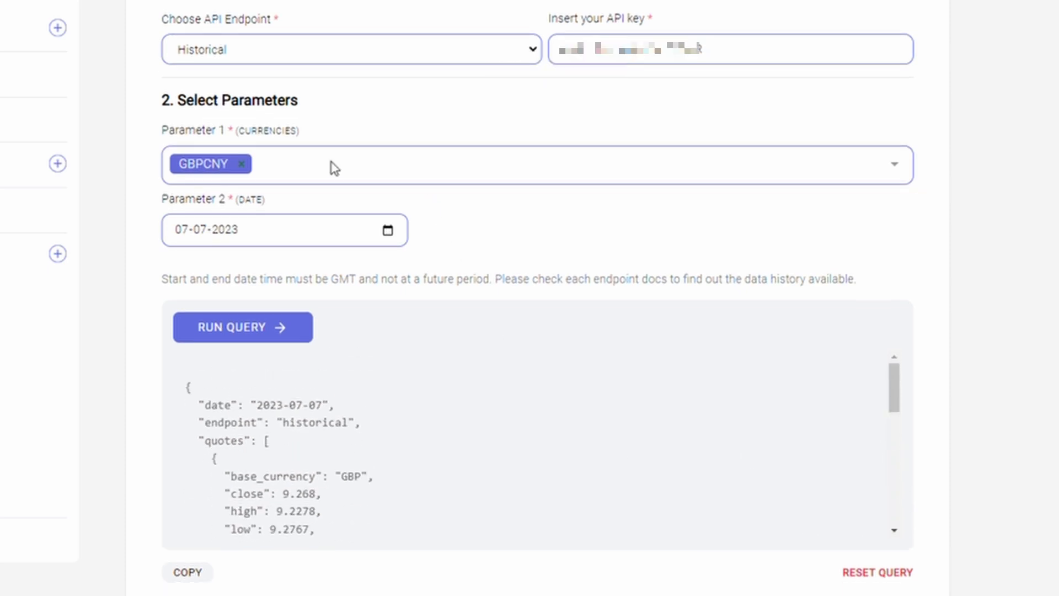
pyautogui.click(241, 164)
pyautogui.click(221, 165)
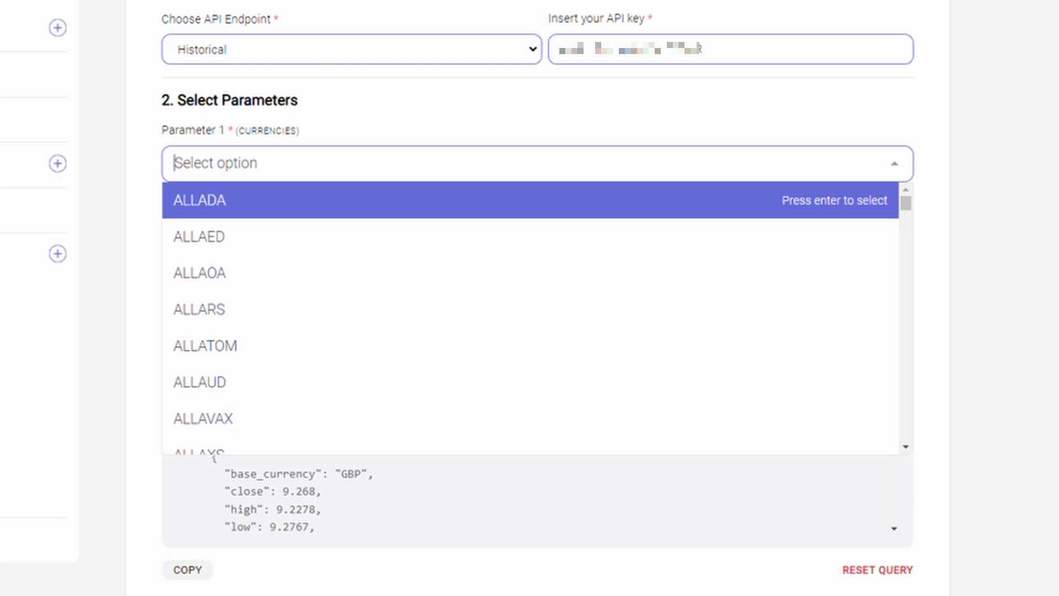
pyautogui.write('ukoil')
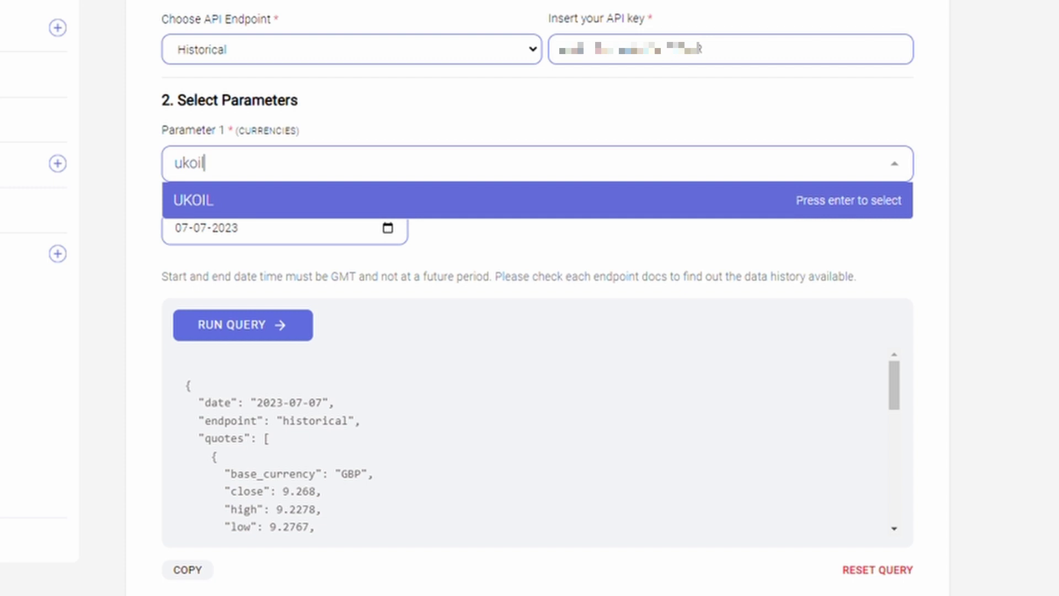
pyautogui.click(204, 203)
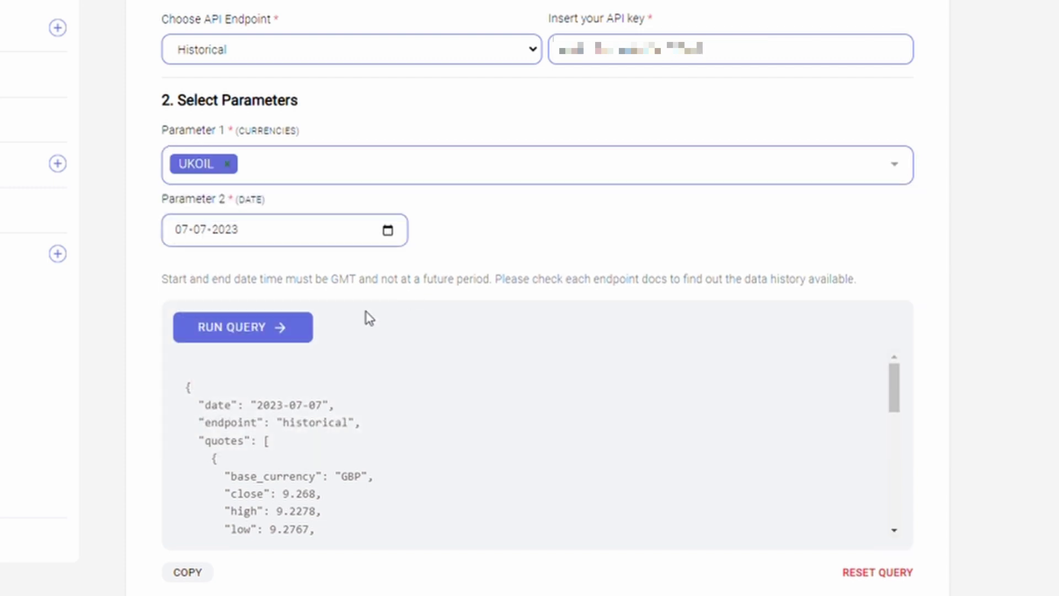
pyautogui.click(264, 334)
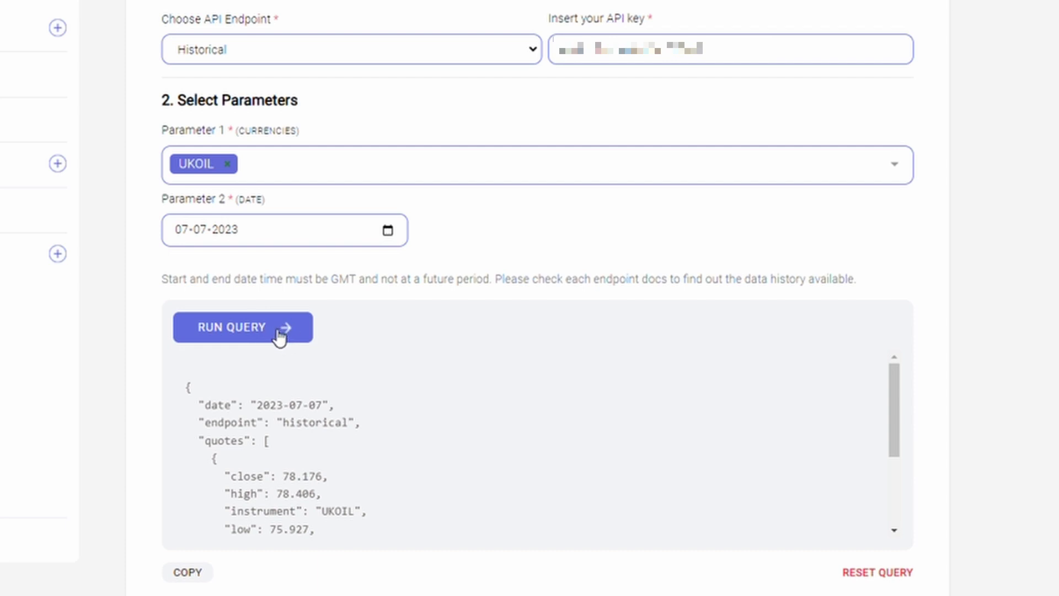
pyautogui.moveTo(897, 400)
pyautogui.mouseDown()
pyautogui.moveTo(906, 484)
pyautogui.moveTo(898, 406)
pyautogui.mouseUp()
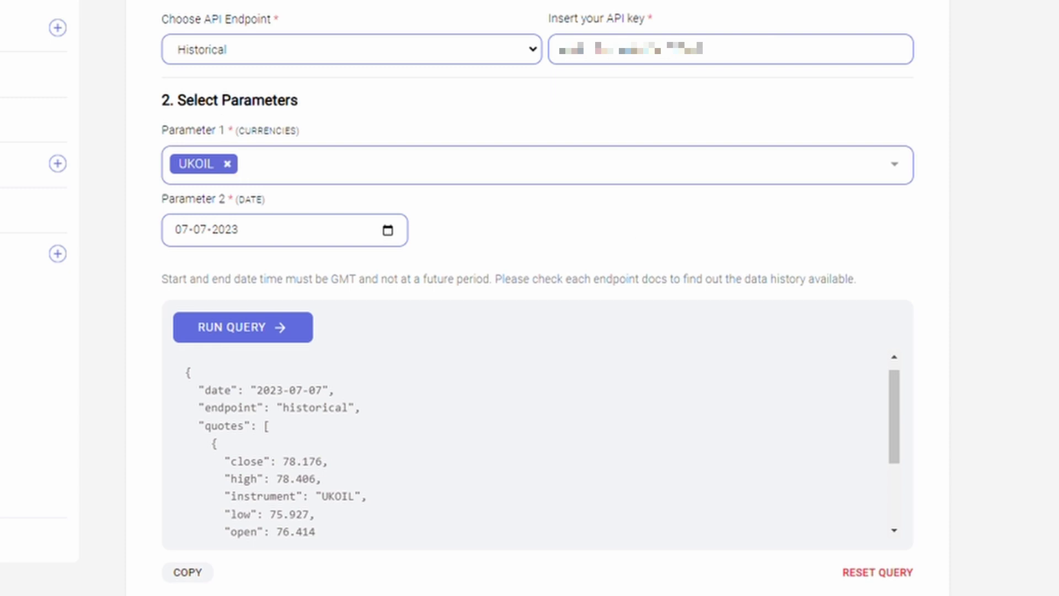
# Swap UKOIL for BTCUSD and rerun the historical query, showing close 30163.44141.
pyautogui.click(226, 164)
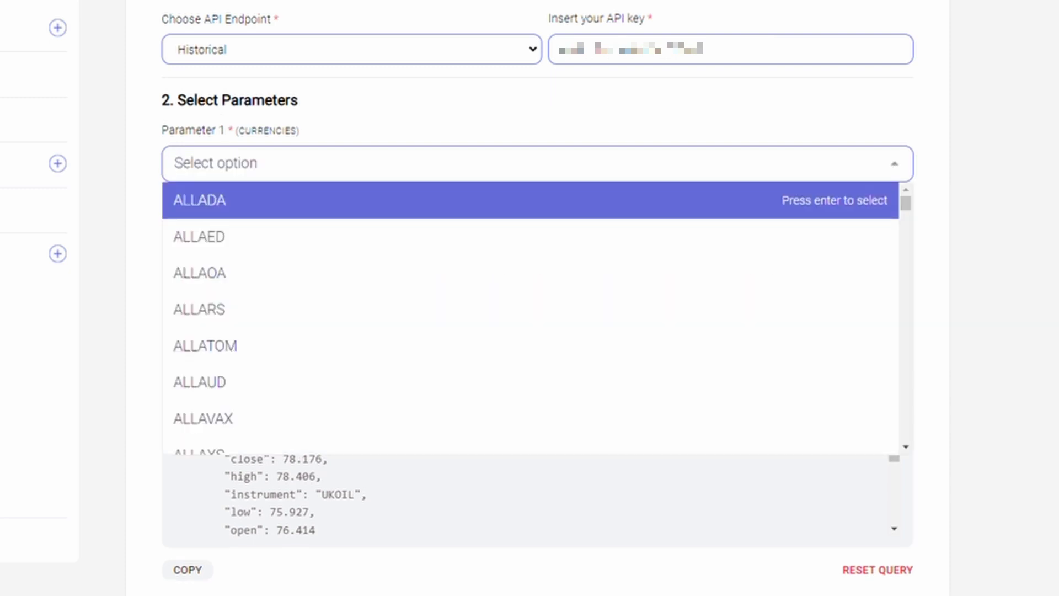
pyautogui.write('btc')
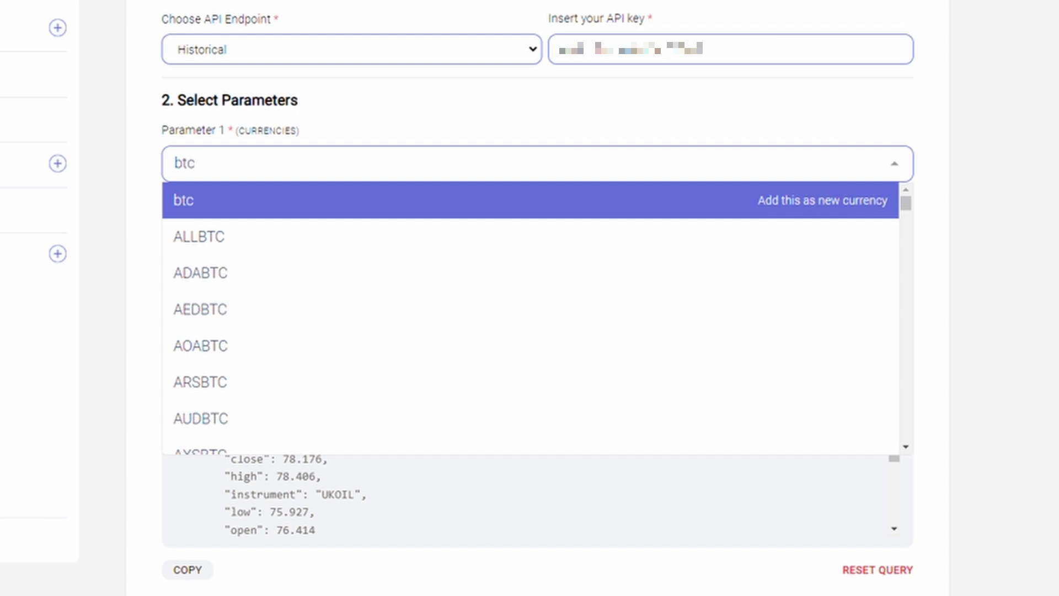
pyautogui.write('usd')
pyautogui.click(264, 199)
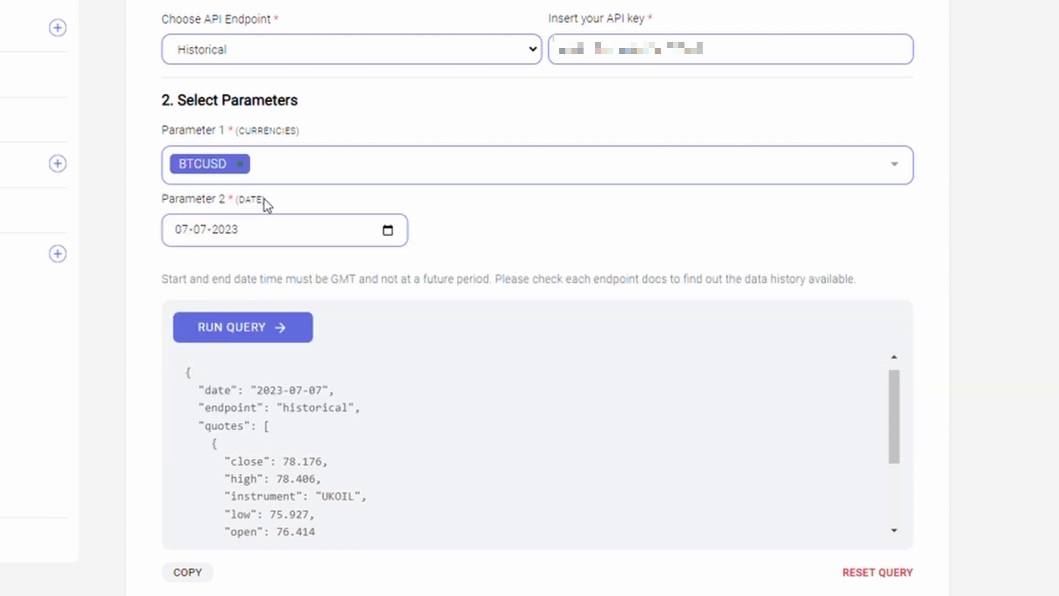
pyautogui.click(263, 331)
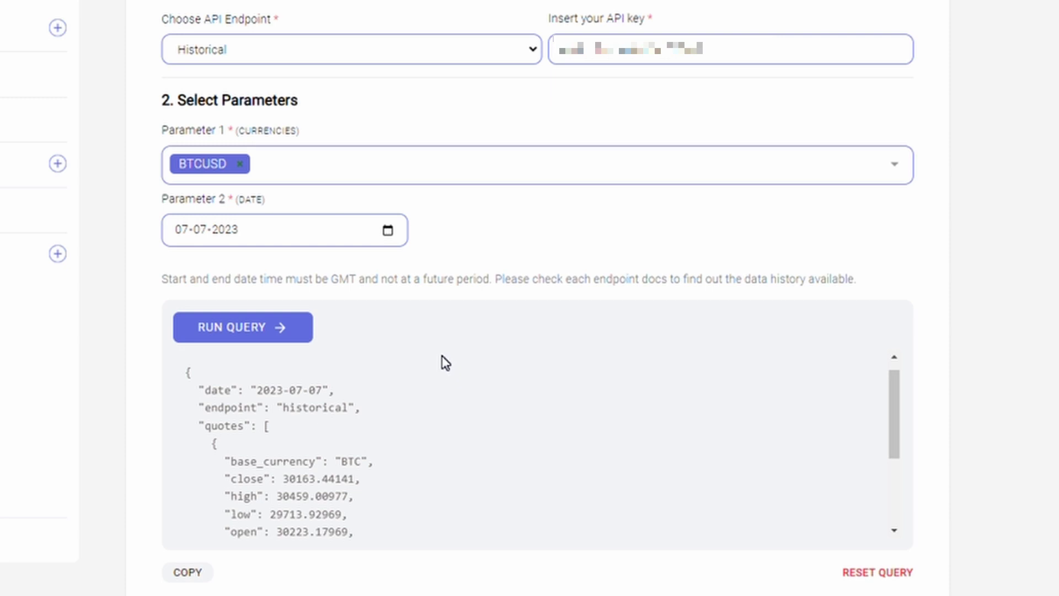
pyautogui.scroll(-2, 446, 362)
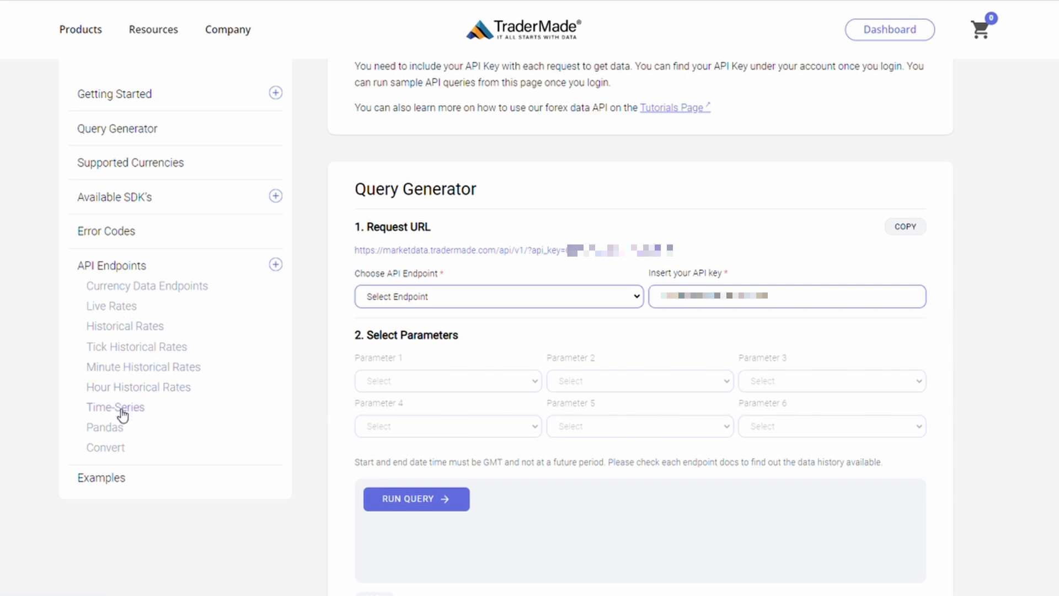
# Open the Time-Series section under API Endpoints in the sidebar.
pyautogui.scroll(-5, 122, 414)
pyautogui.click(122, 408)
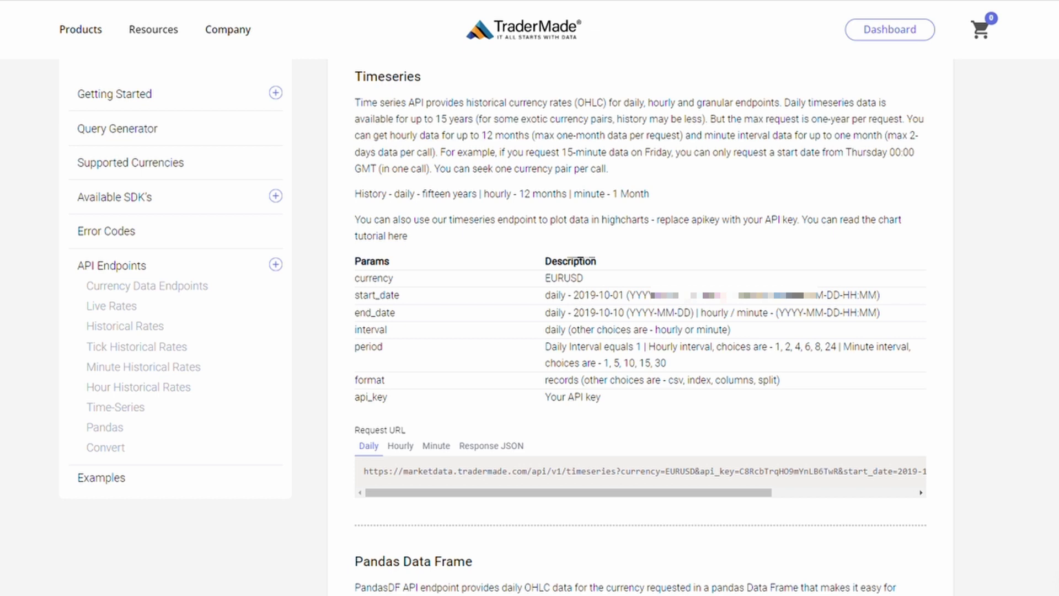
# In Query Generator, choose the Timeseries endpoint with EURUSD as the currency.
pyautogui.click(142, 131)
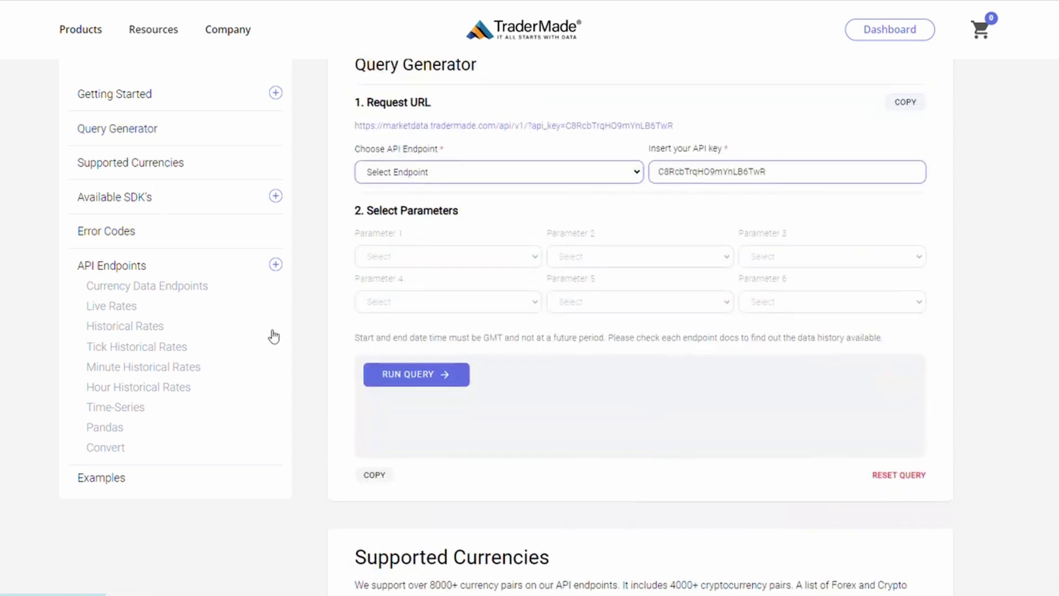
pyautogui.click(636, 172)
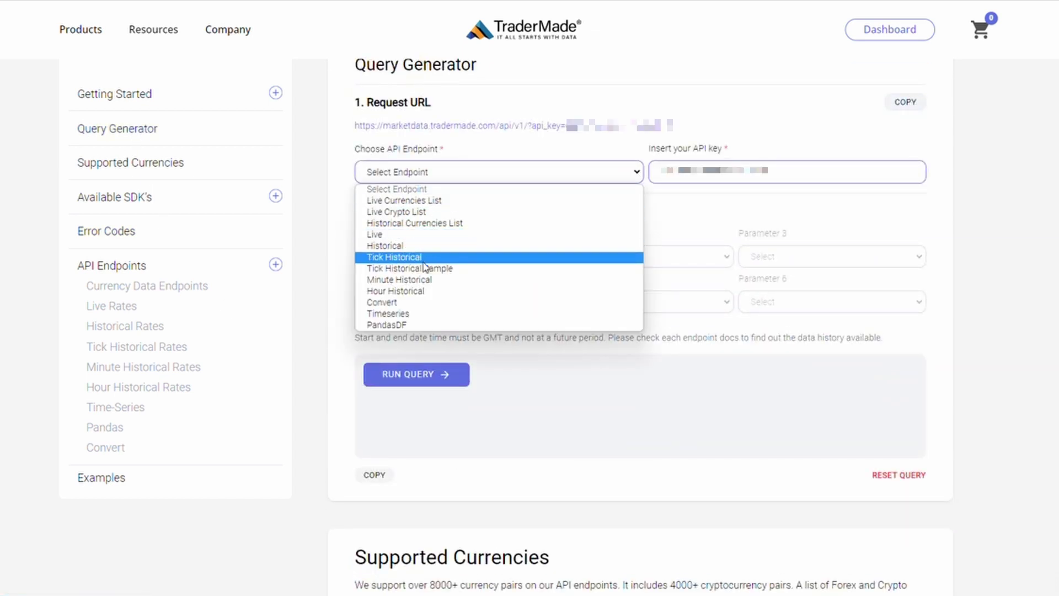
pyautogui.click(402, 315)
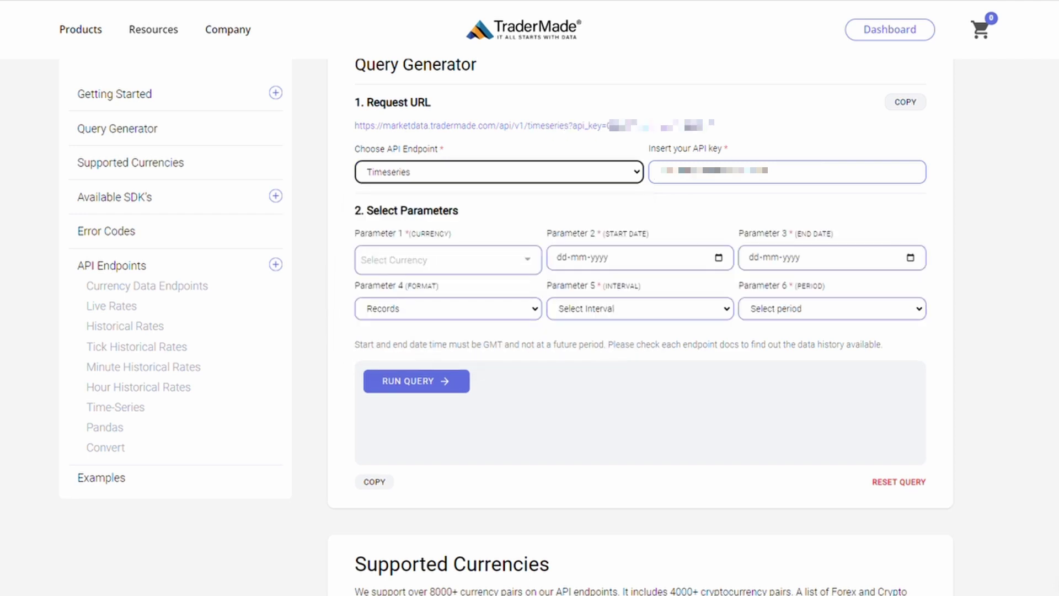
pyautogui.click(429, 258)
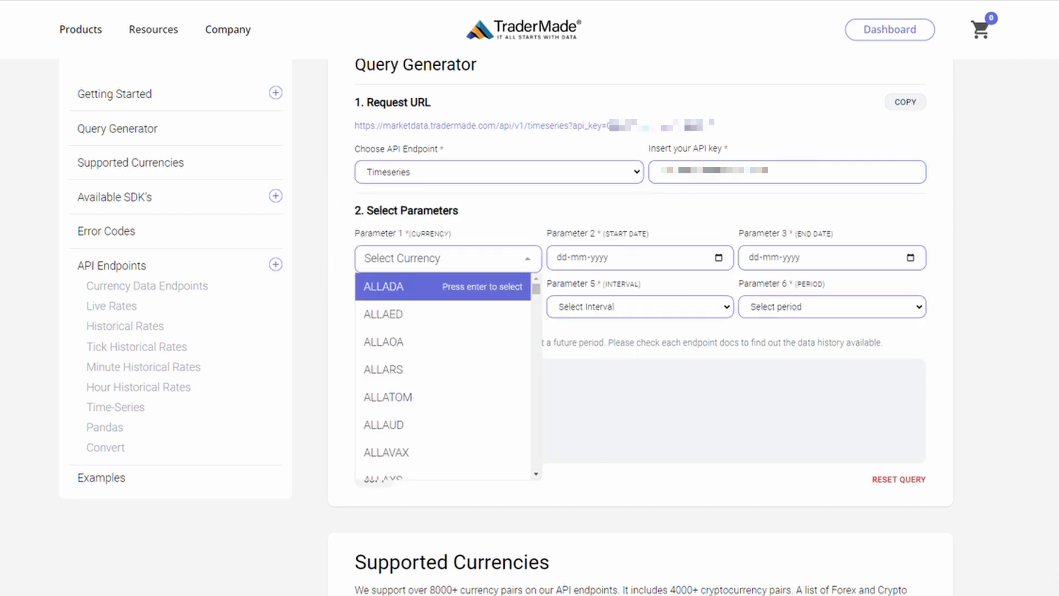
pyautogui.write('eurusd')
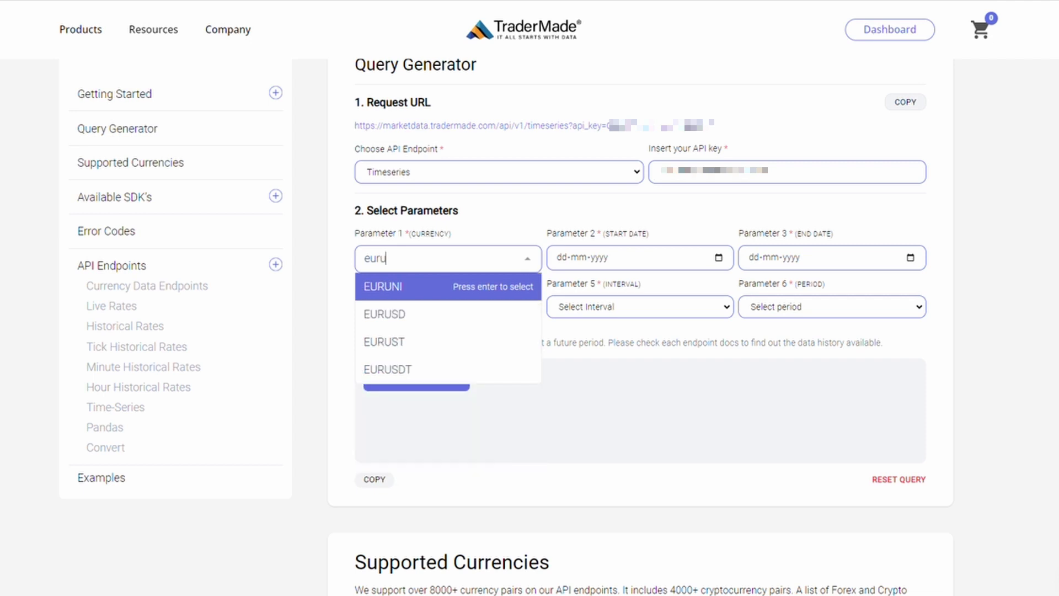
pyautogui.click(399, 292)
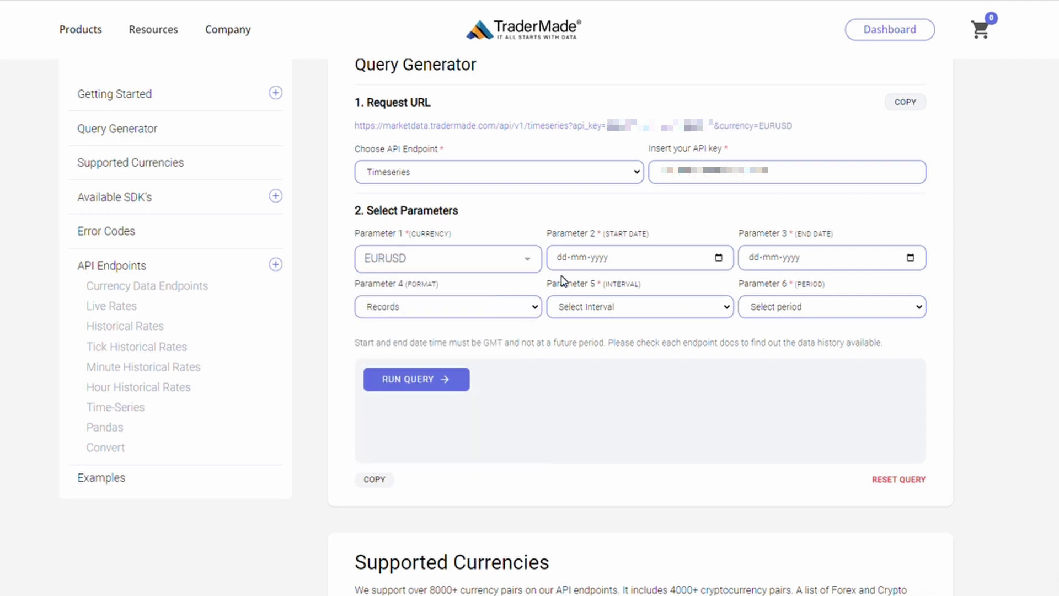
# Set the date range from 29 June 2023 to 6 July 2023.
pyautogui.click(718, 257)
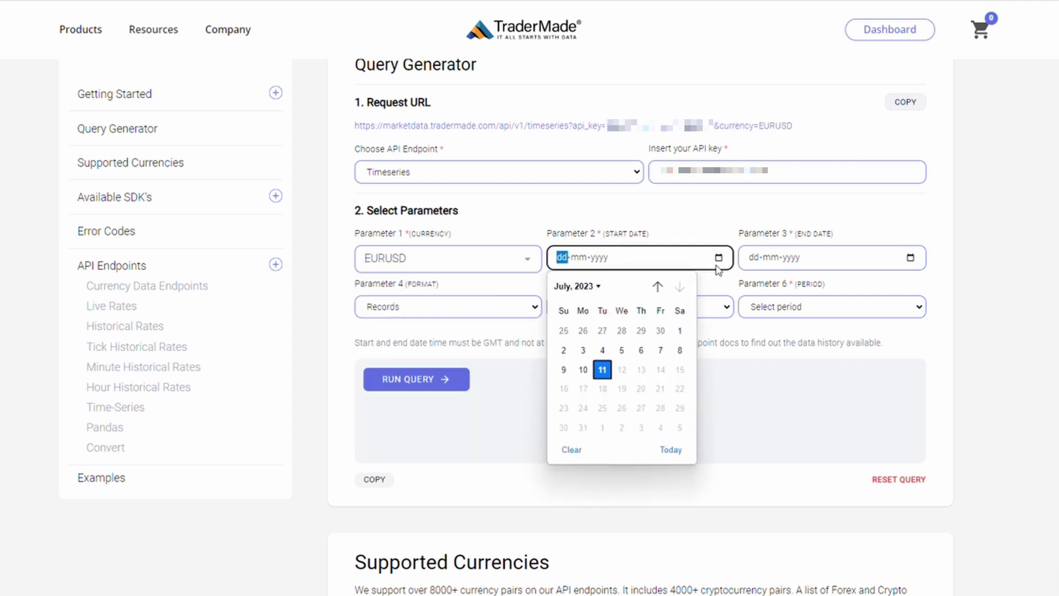
pyautogui.click(657, 287)
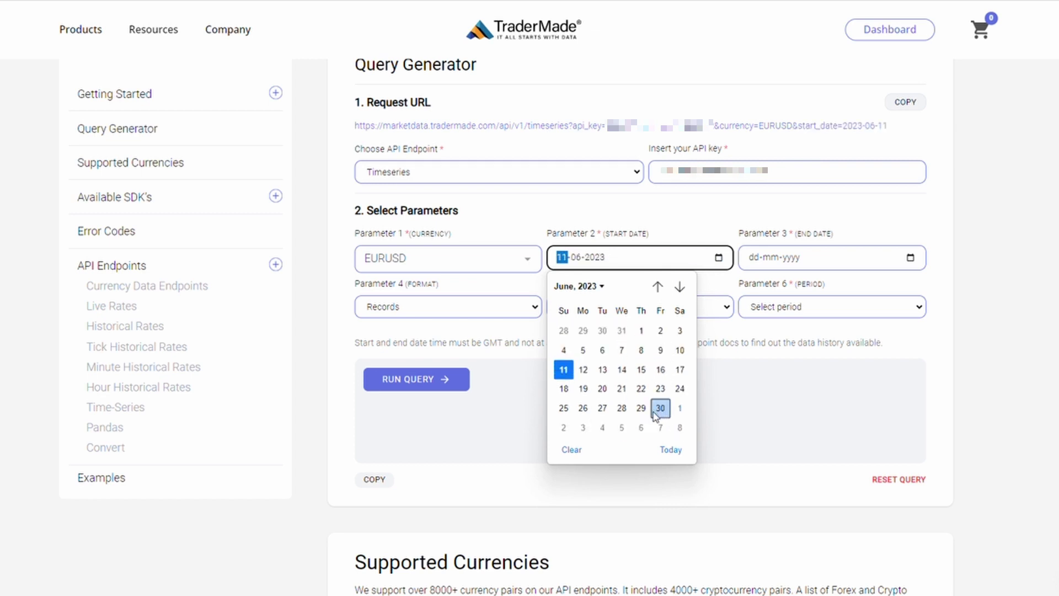
pyautogui.click(642, 407)
pyautogui.click(911, 257)
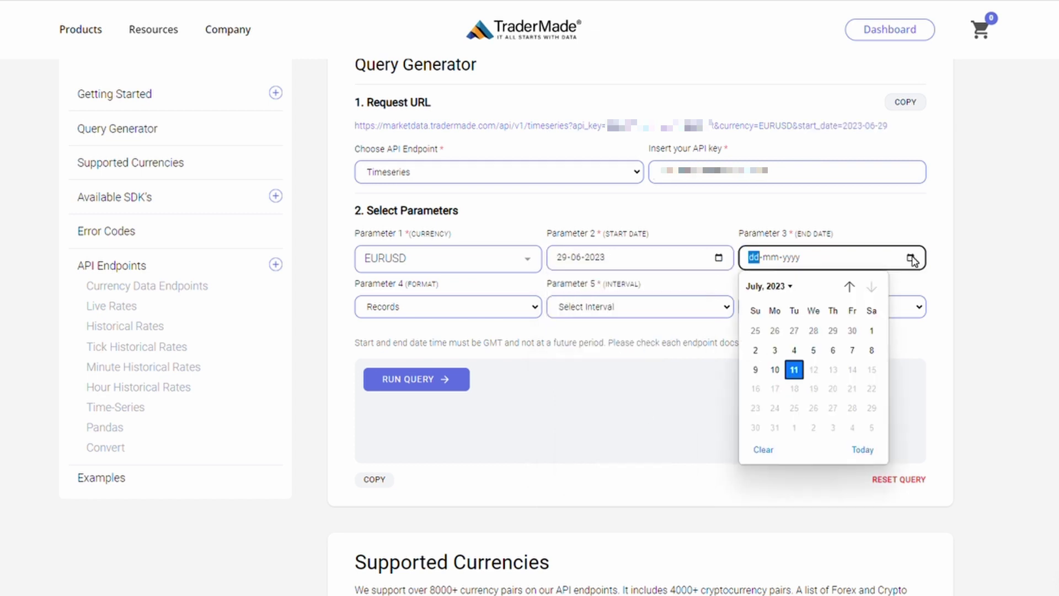
pyautogui.click(833, 350)
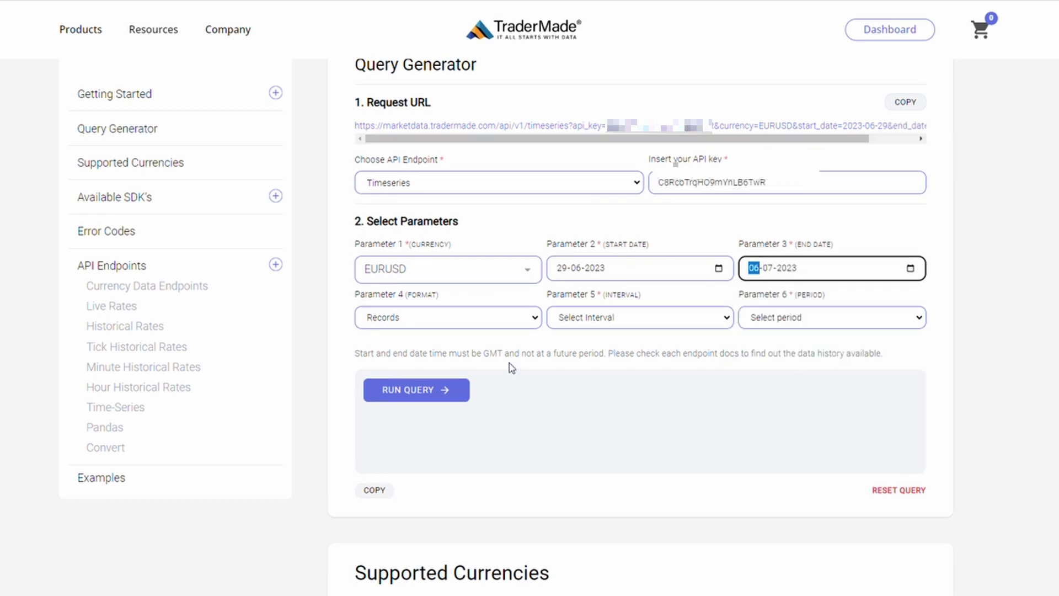
# Set the output format to records, interval to hourly and period to 4.
pyautogui.click(537, 322)
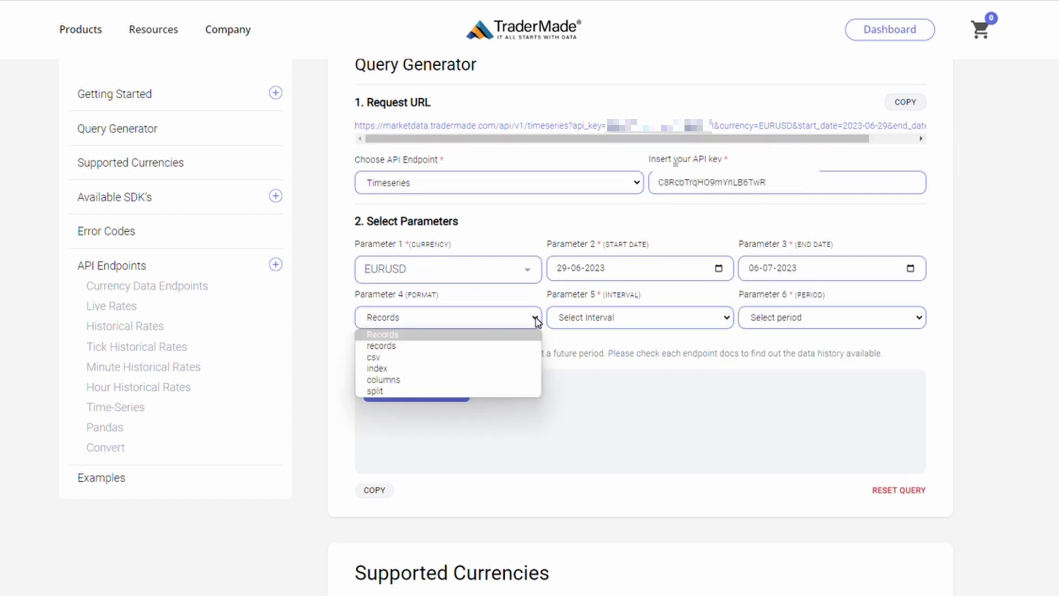
pyautogui.click(390, 347)
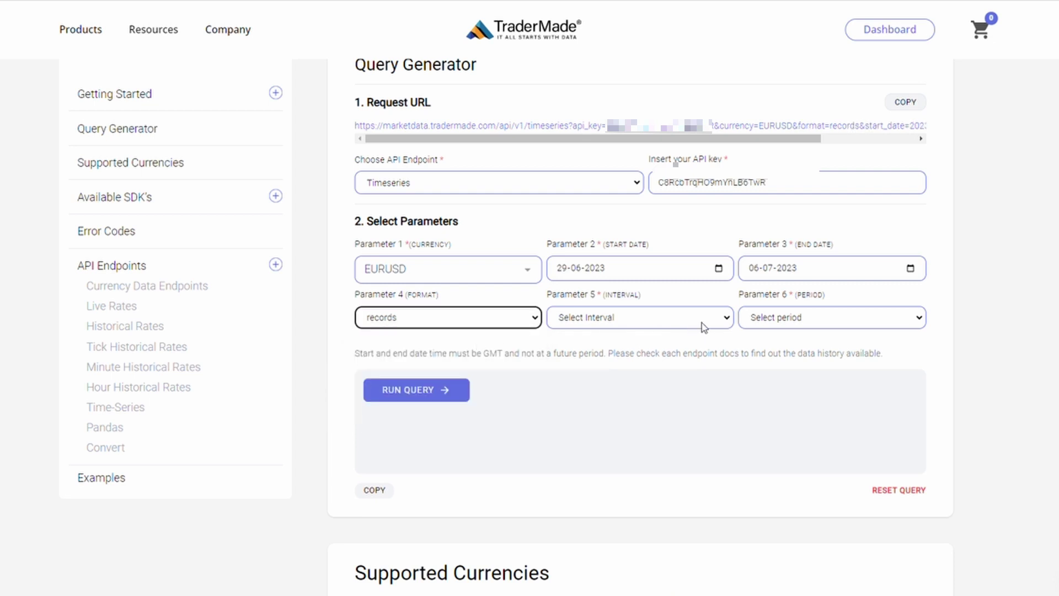
pyautogui.click(729, 321)
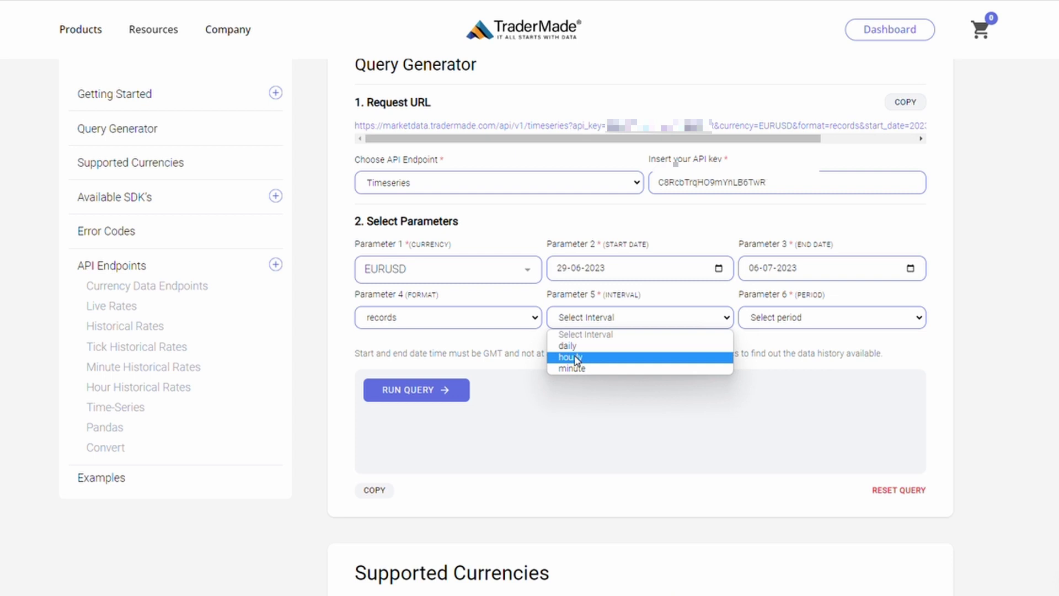
pyautogui.click(603, 355)
pyautogui.click(918, 317)
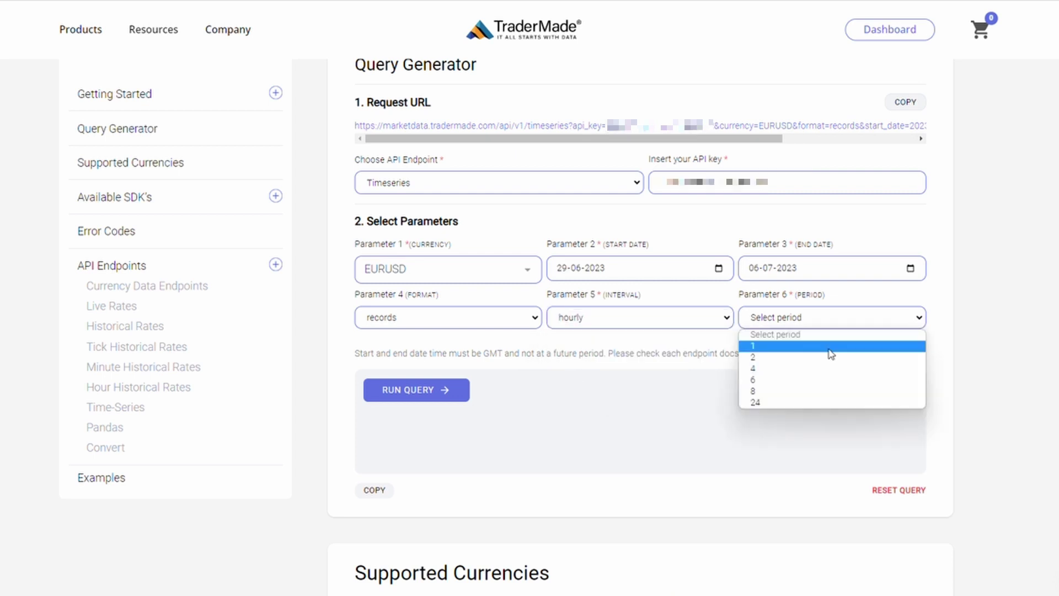
pyautogui.click(765, 370)
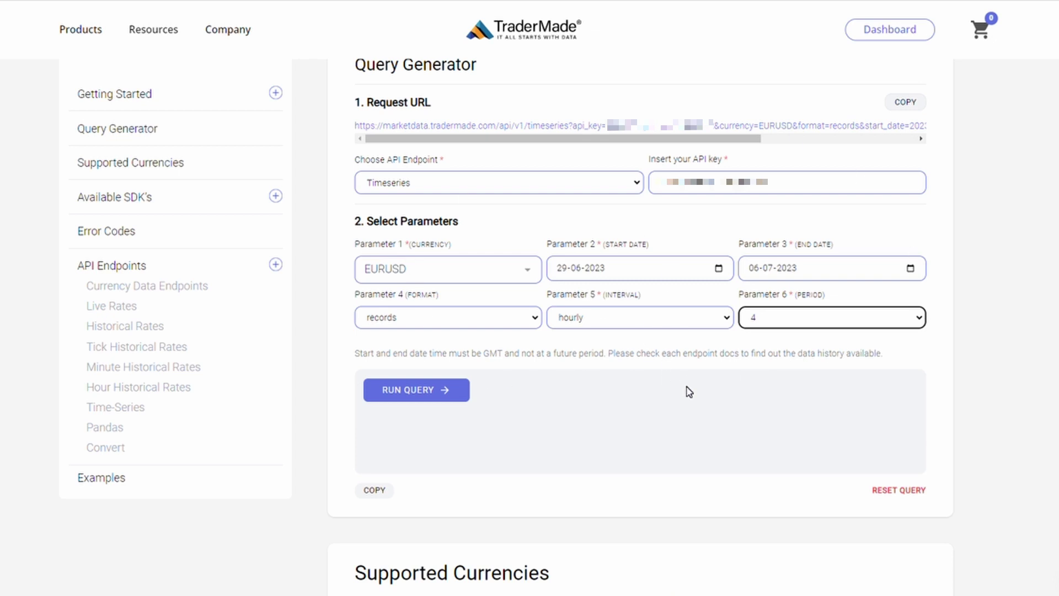
# Run the EURUSD hourly timeseries query and scroll through the returned JSON quotes.
pyautogui.click(431, 398)
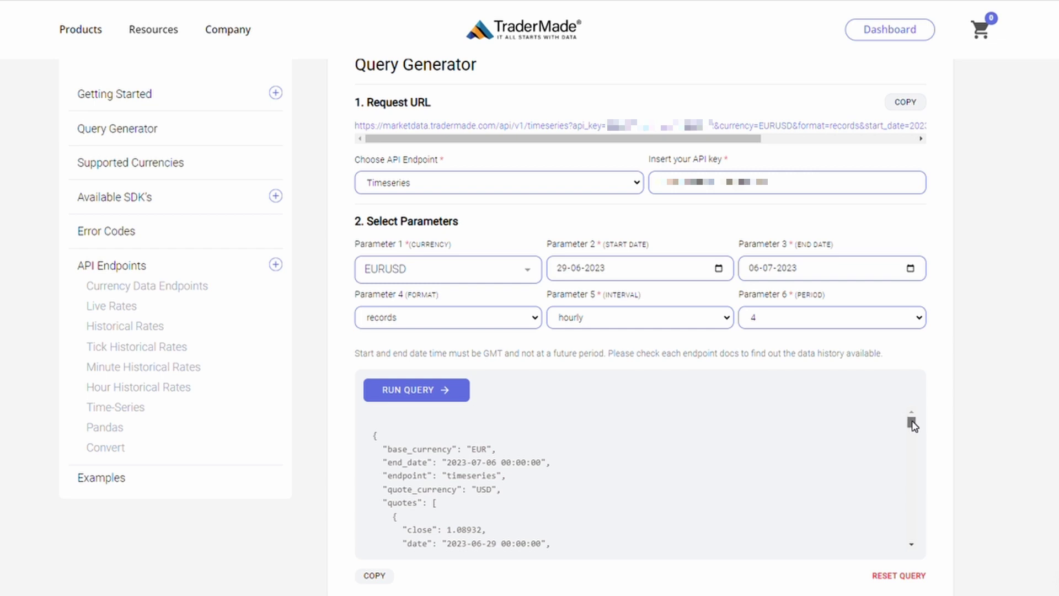
pyautogui.scroll(-1, 912, 425)
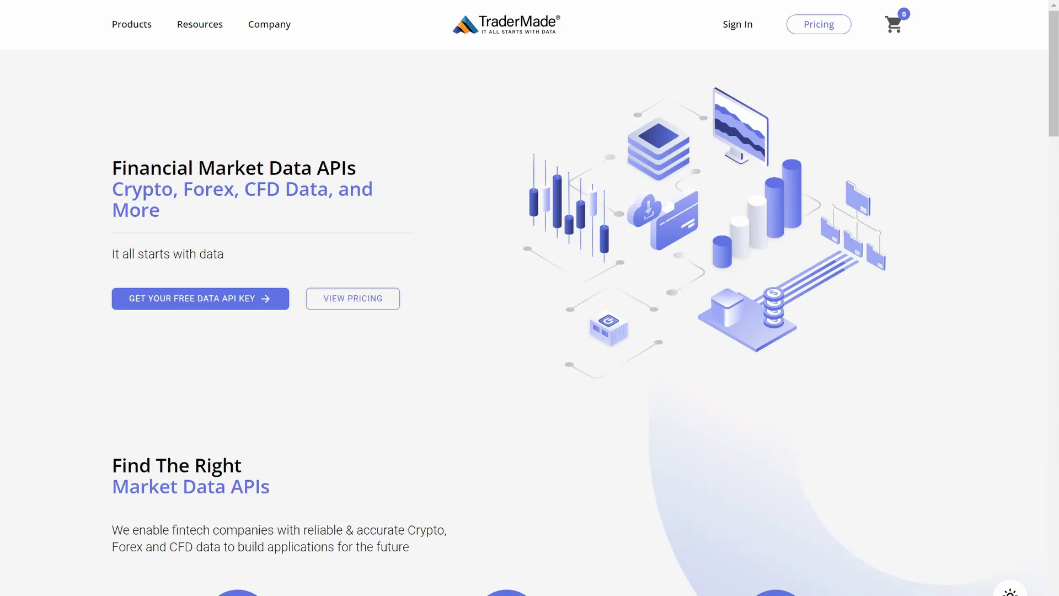